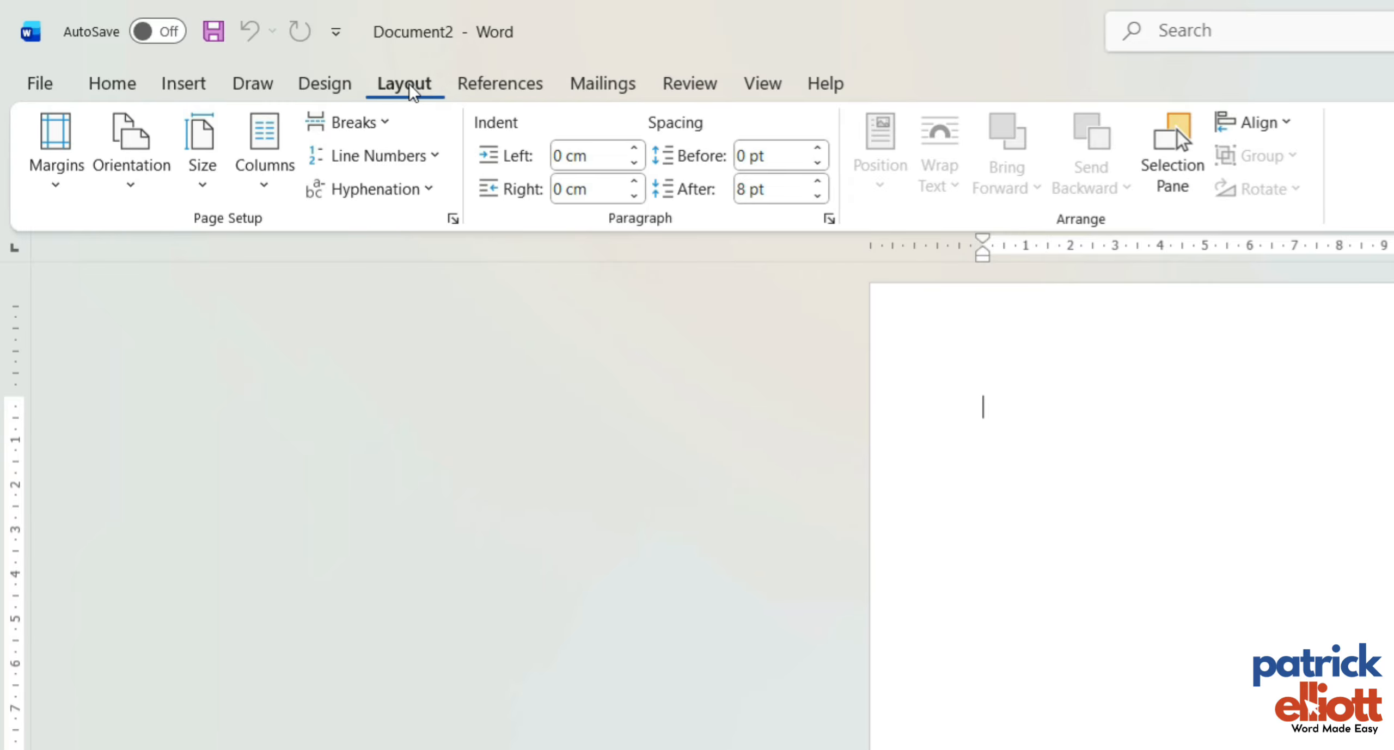
# Step: Apply the Narrow margin preset, 1.27 cm on all sides, to the blank page
pyautogui.click(54, 169)
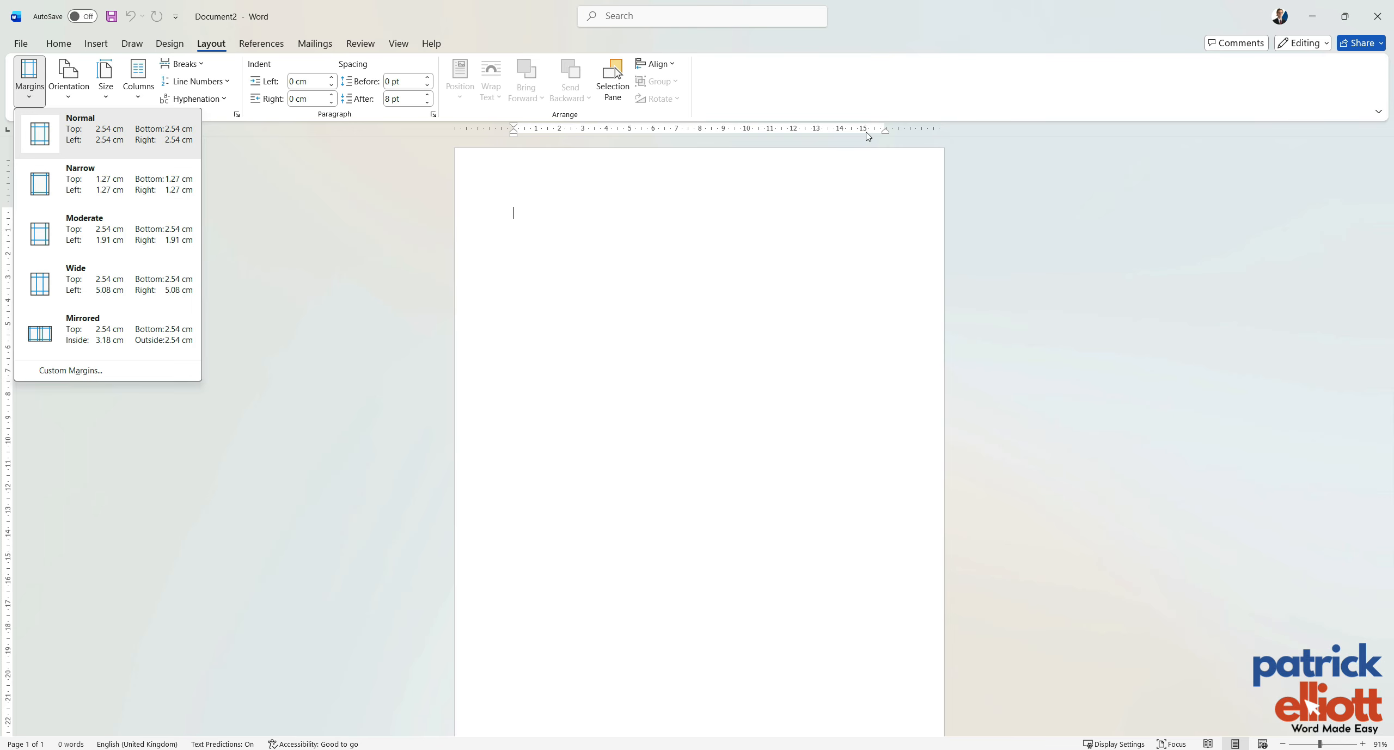
pyautogui.click(398, 43)
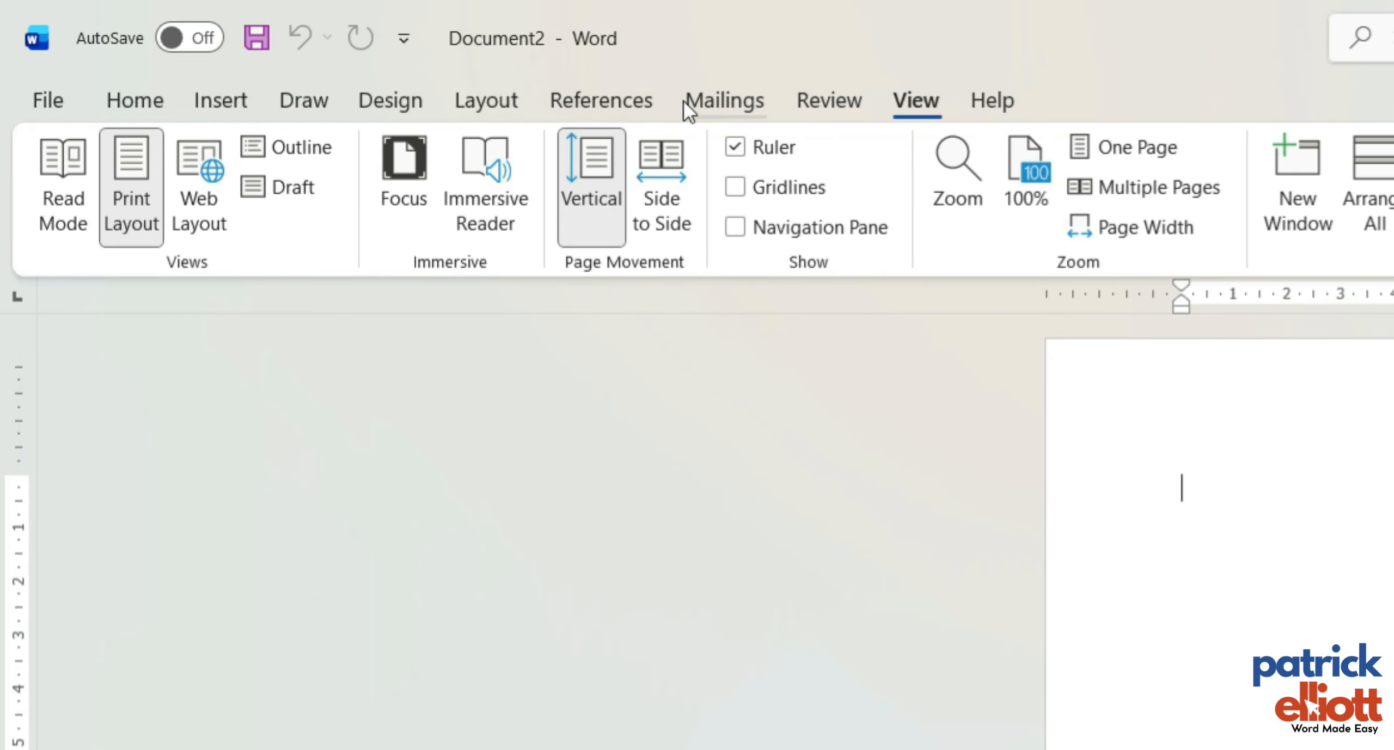
pyautogui.click(496, 101)
pyautogui.click(77, 176)
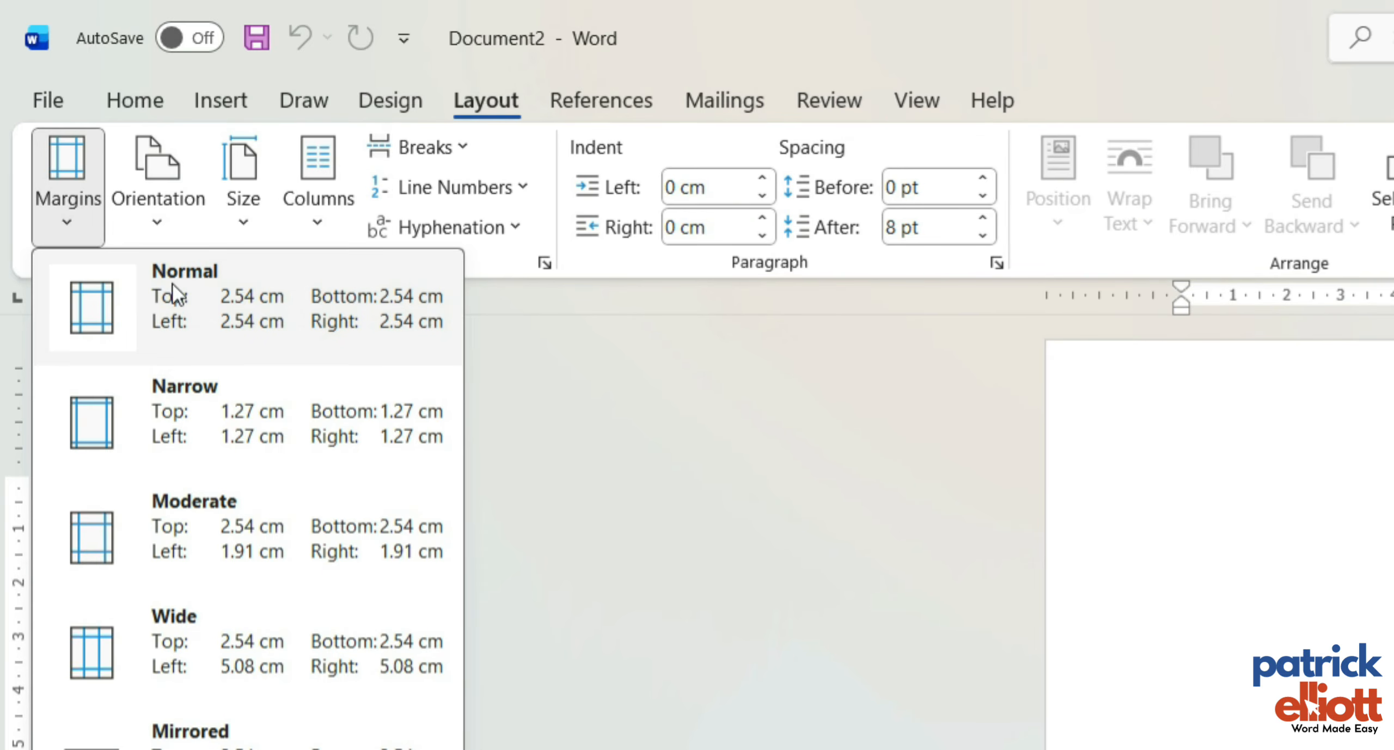
pyautogui.click(207, 433)
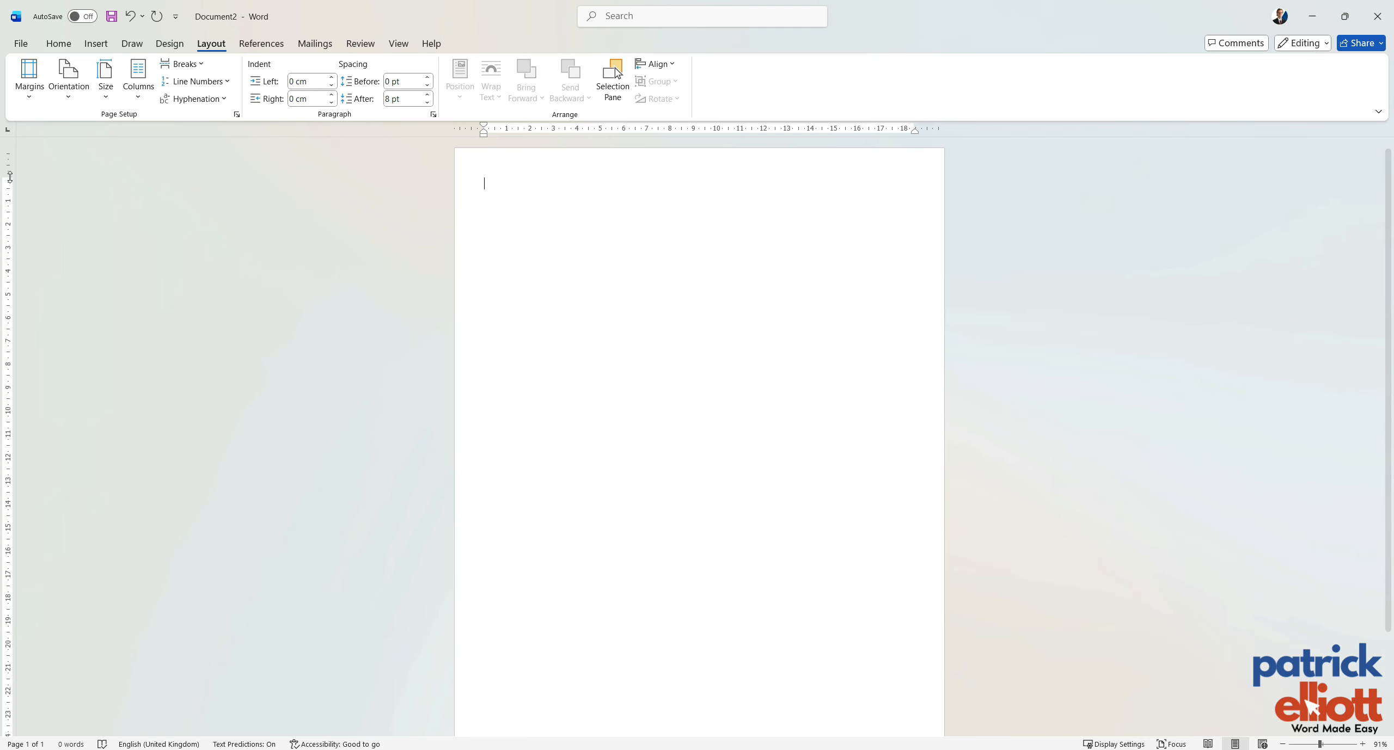
# Step: Try the Moderate, Wide and Mirrored margin presets in turn on the blank page
pyautogui.click(29, 79)
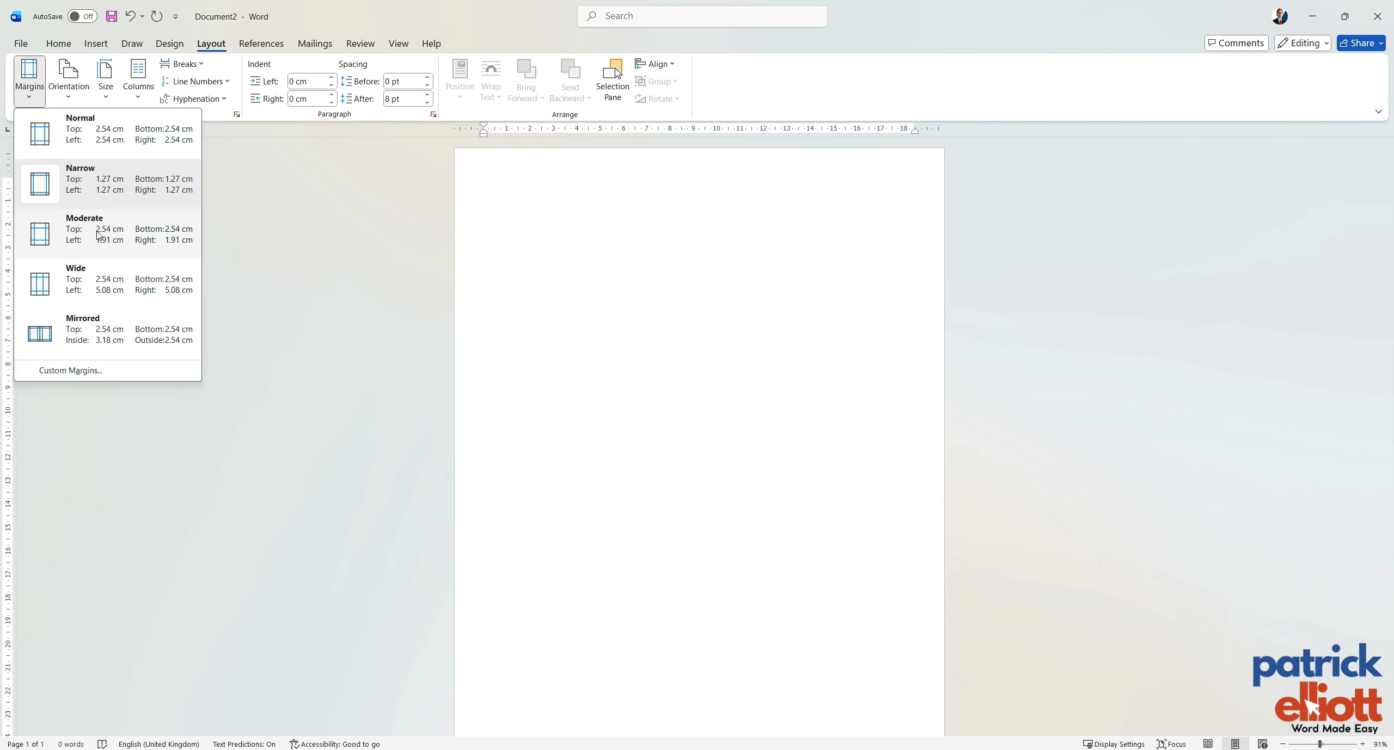
pyautogui.click(97, 235)
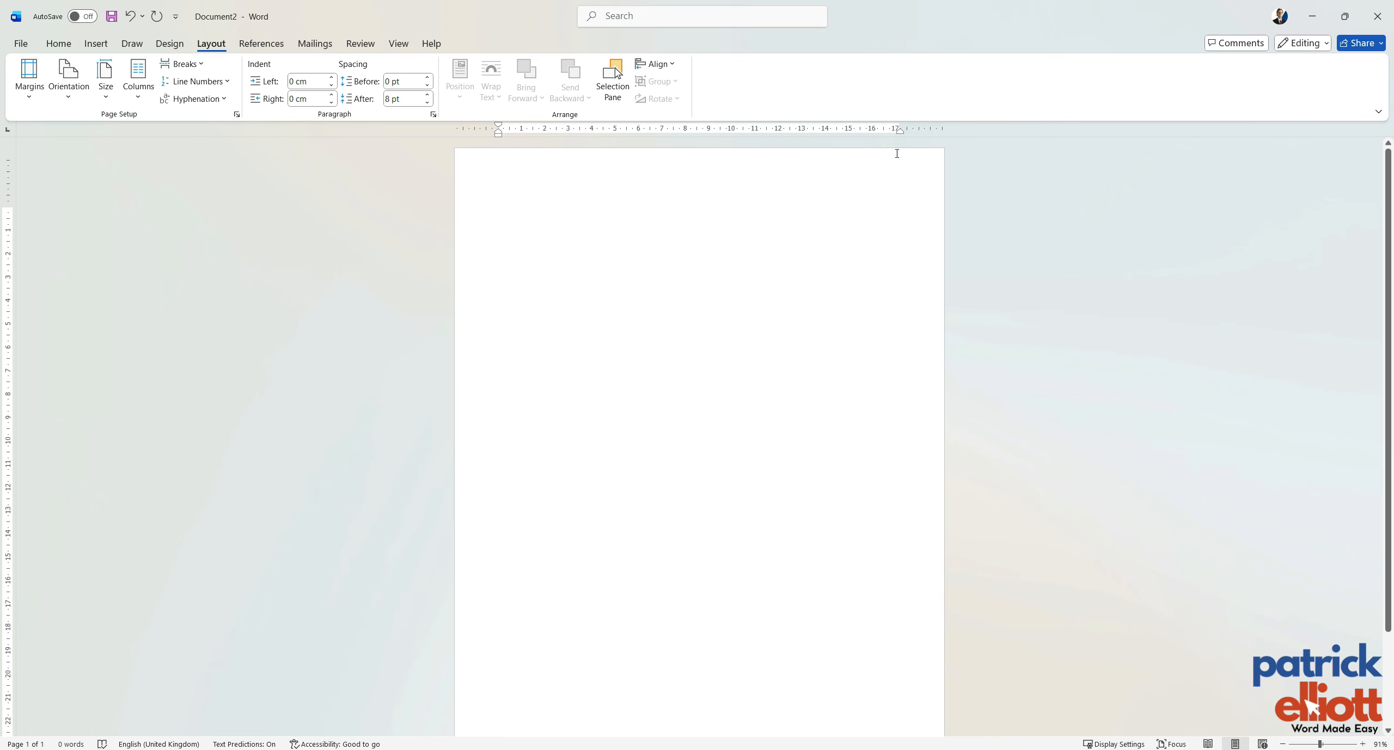
pyautogui.click(29, 76)
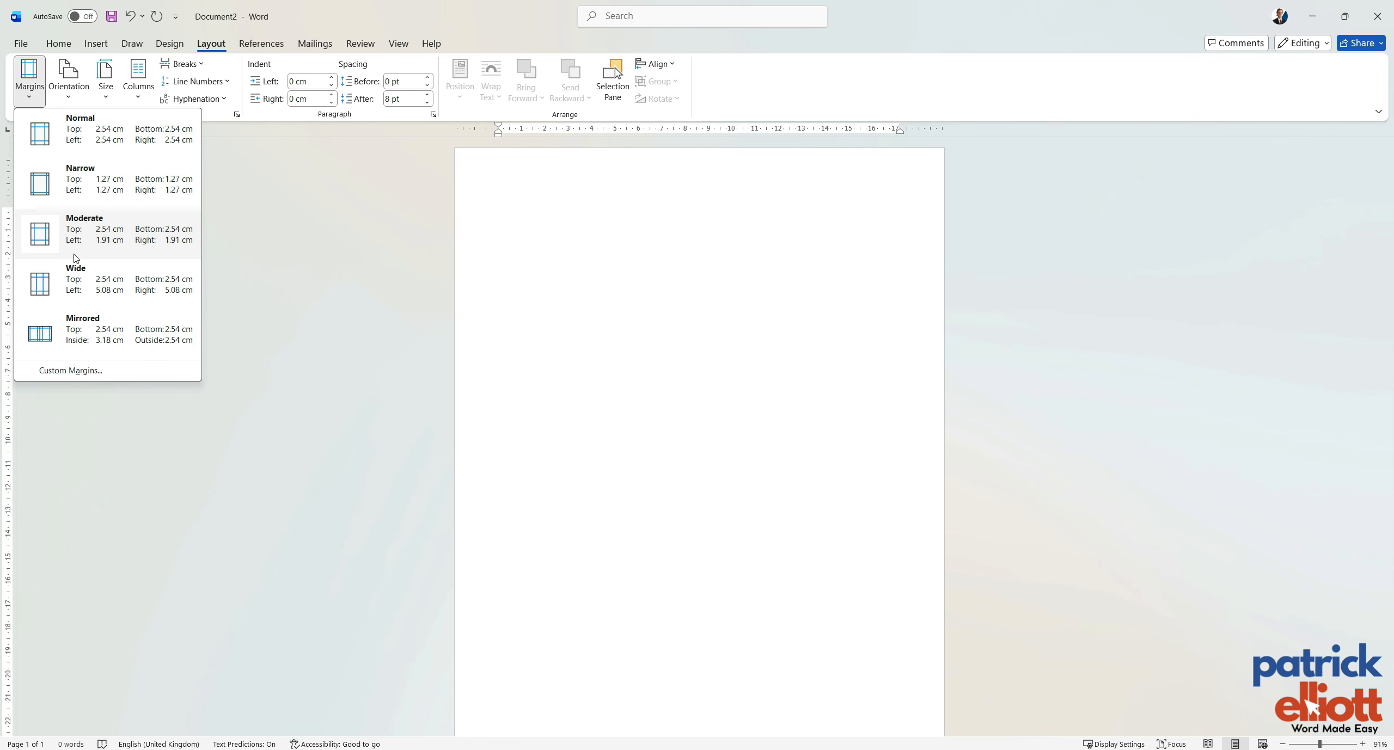
pyautogui.click(92, 286)
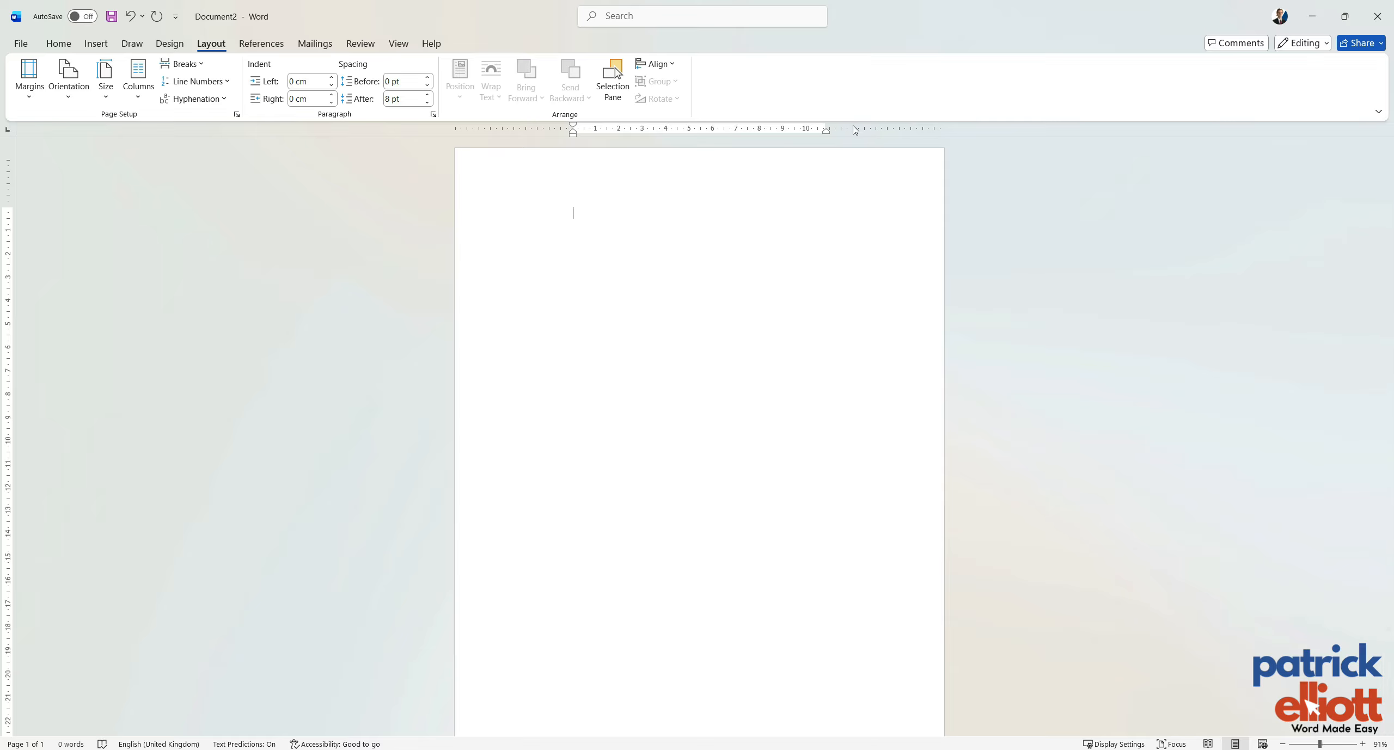
pyautogui.click(29, 81)
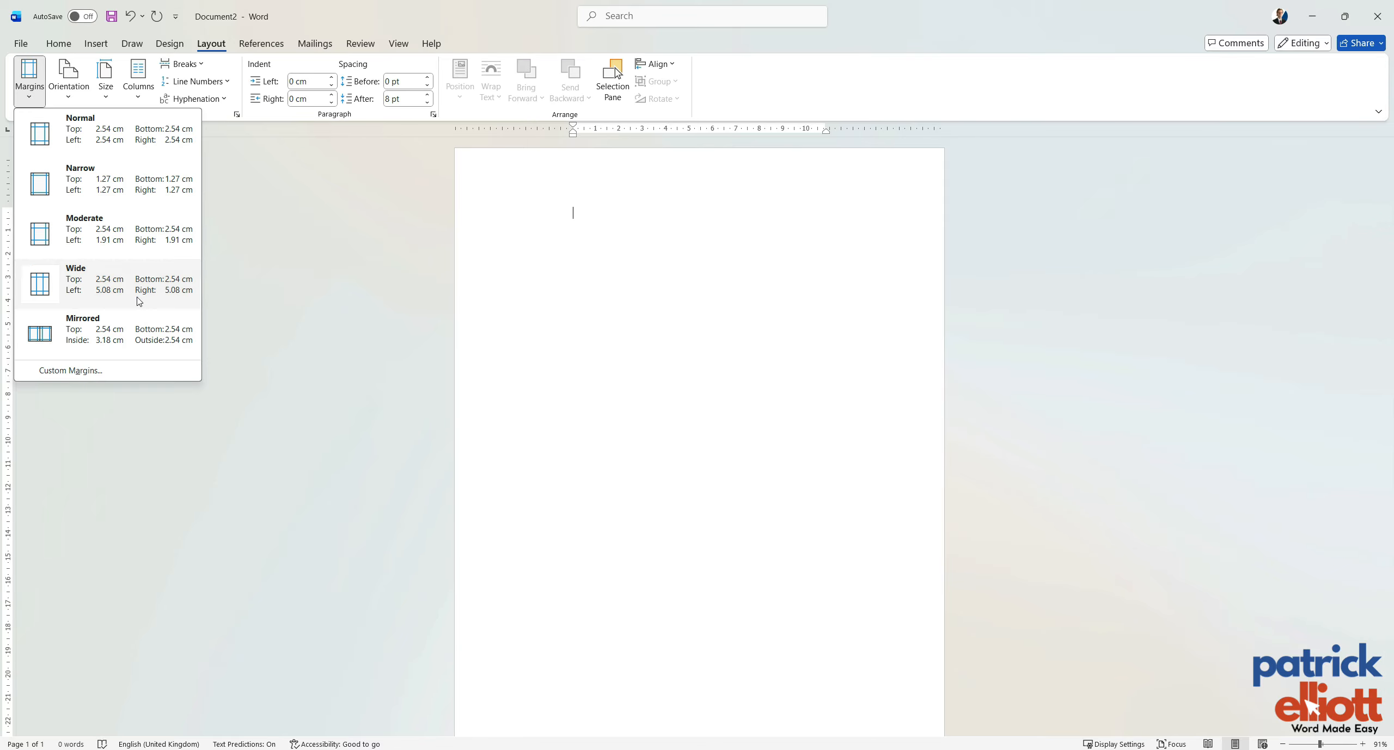
pyautogui.click(129, 327)
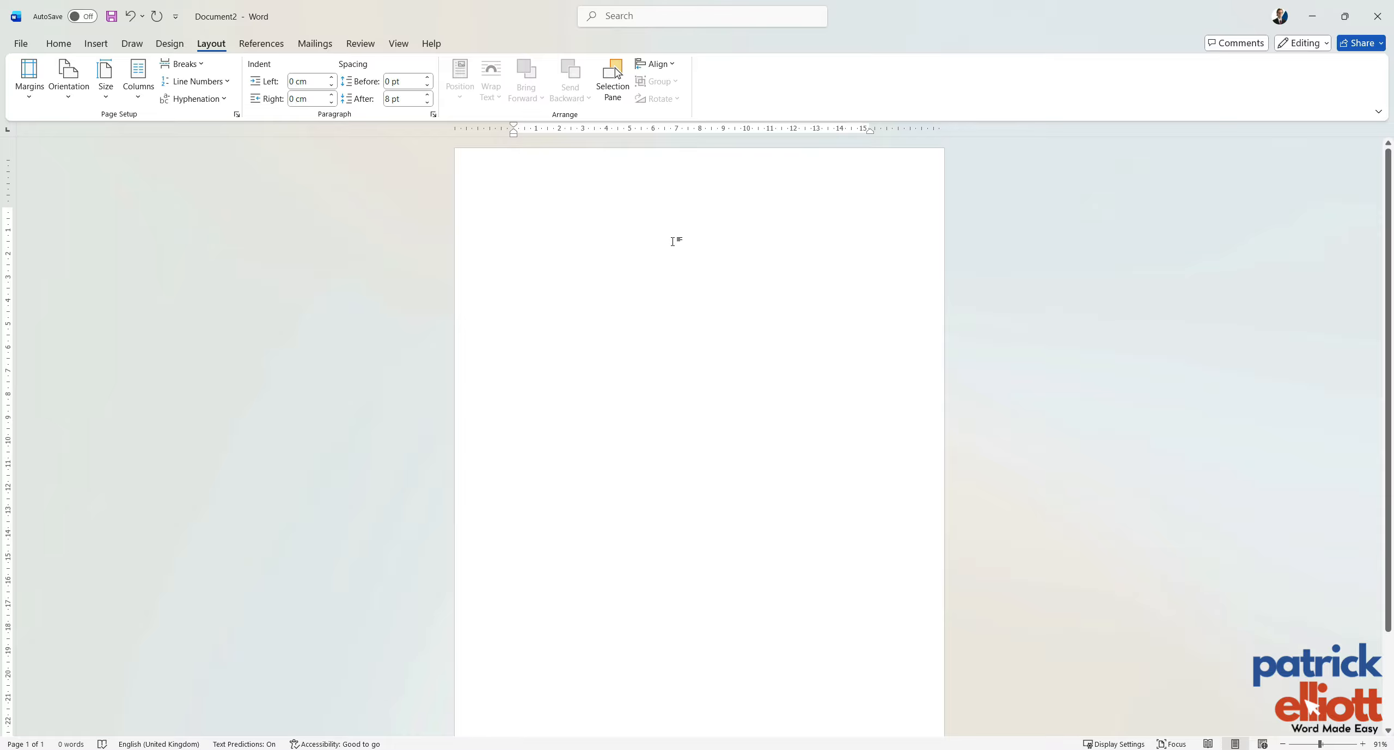
# Step: Return the page to Normal margins of 2.54 cm and enter the text "Hello!" at its start
pyautogui.click(30, 81)
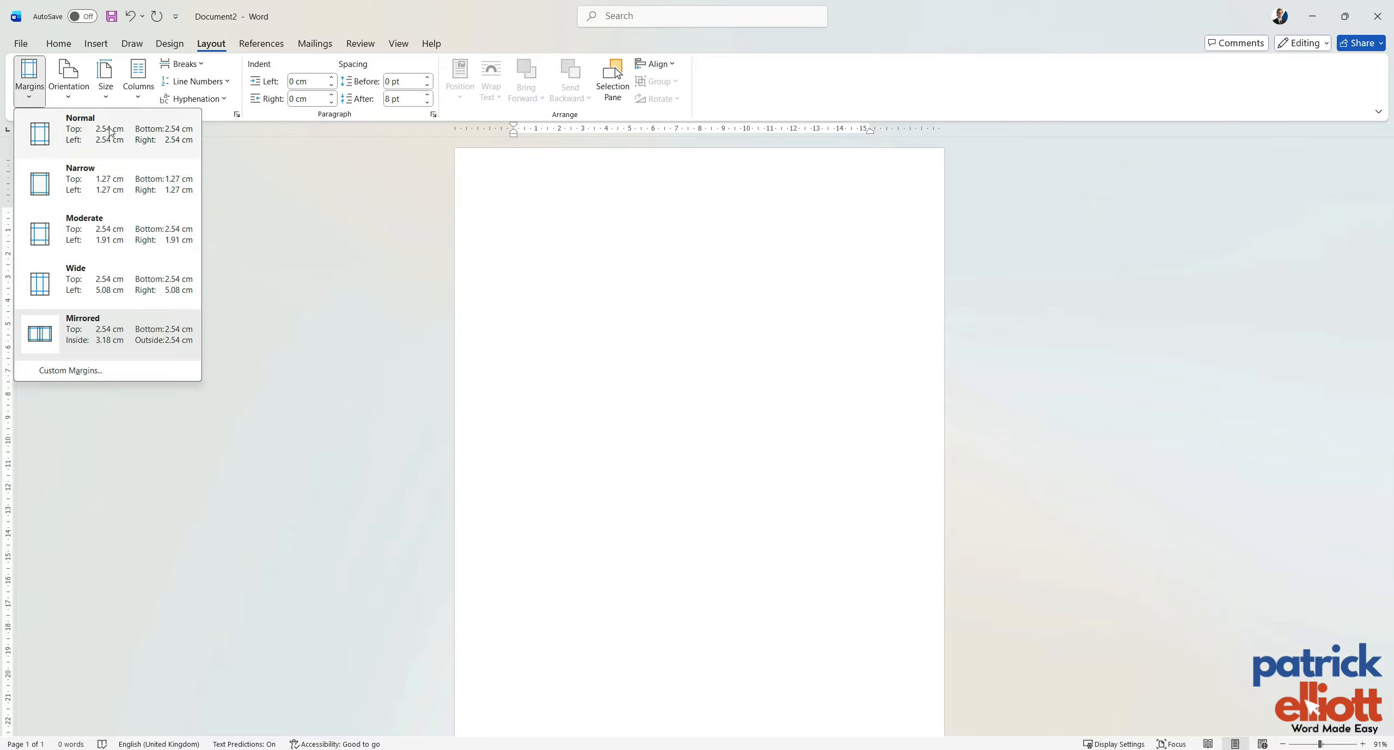
pyautogui.click(82, 133)
pyautogui.write('Hello!')
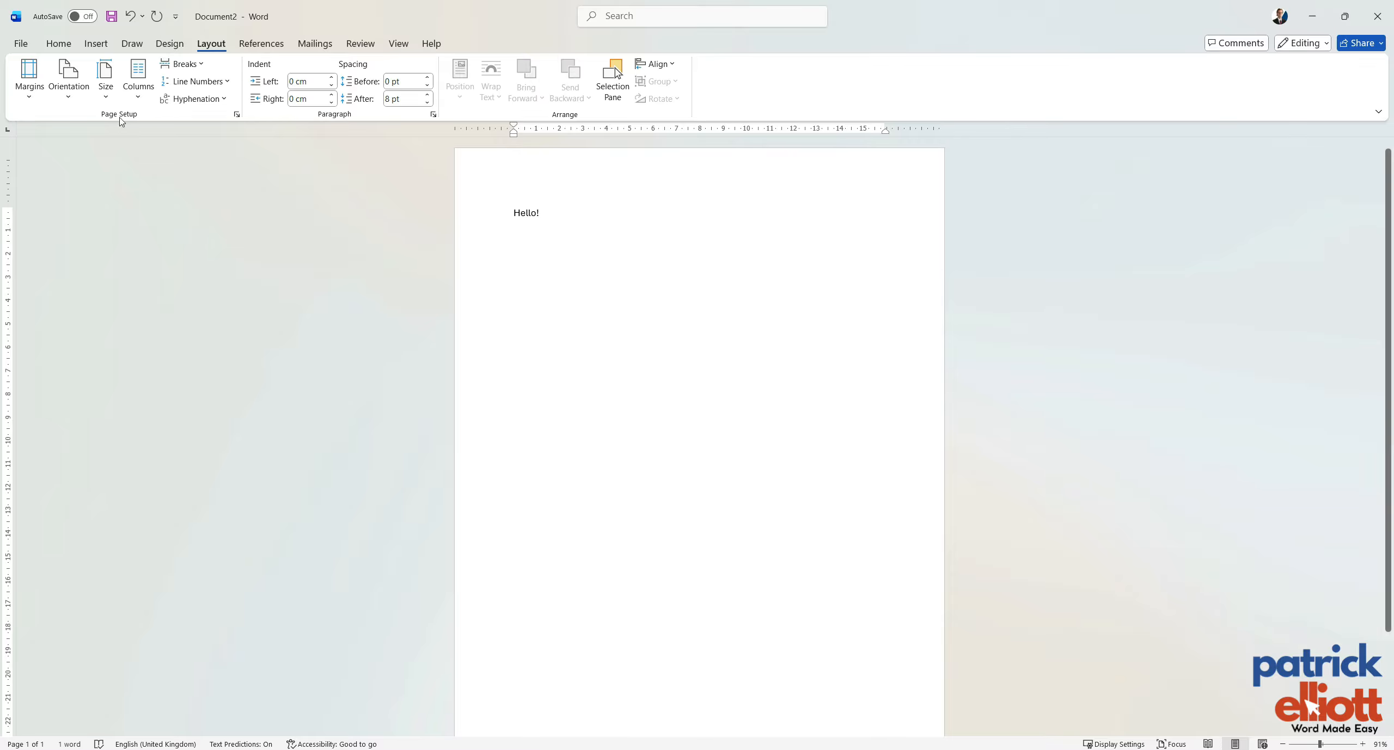
# Step: Preview the Narrow, Moderate and Wide margin presets in turn on the page with the "Hello!" text
pyautogui.click(29, 79)
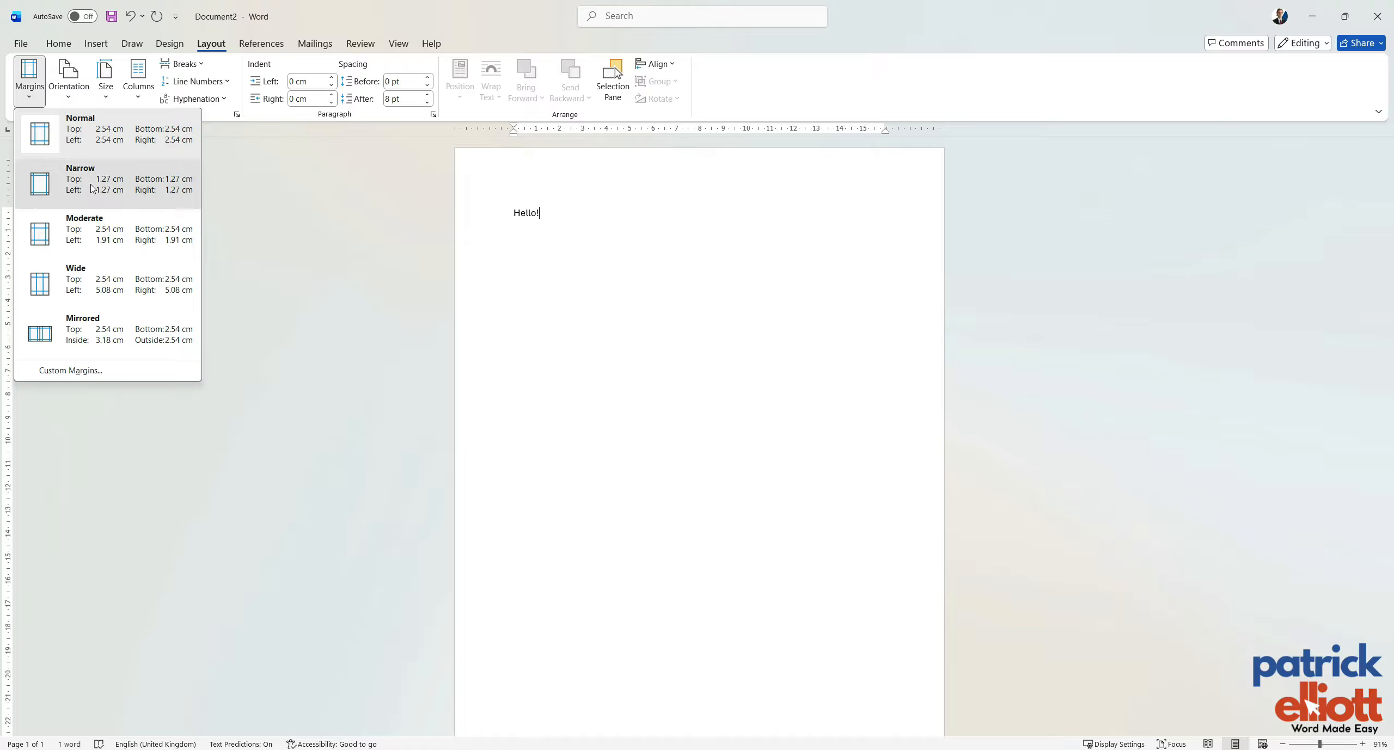
pyautogui.click(92, 188)
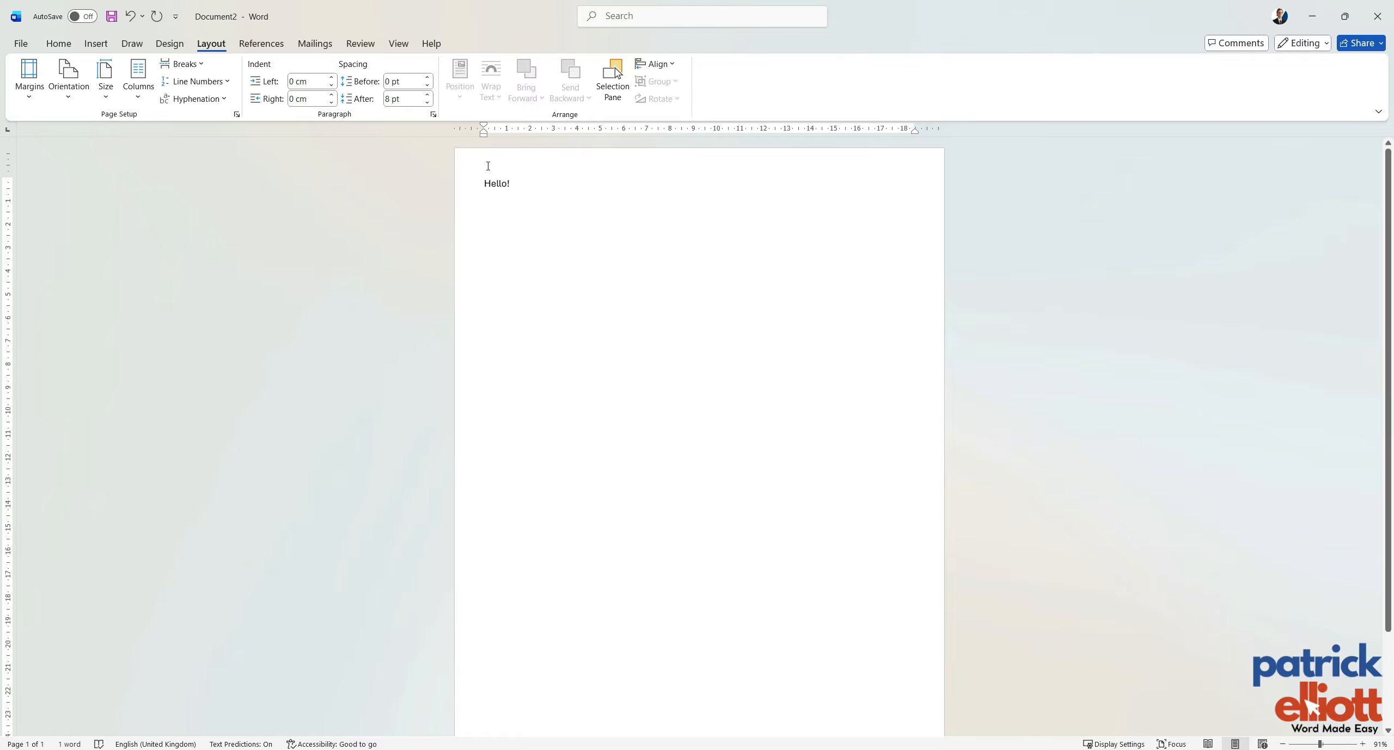
pyautogui.click(29, 76)
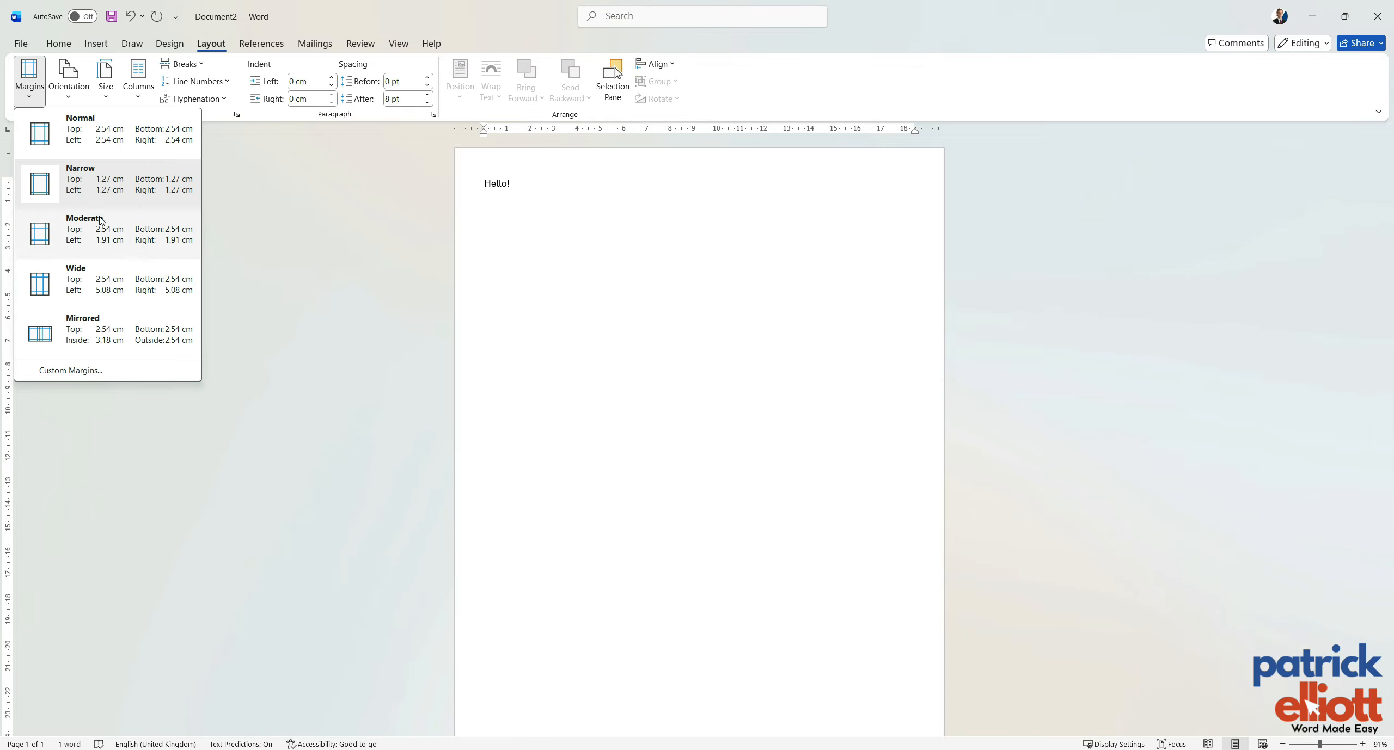
pyautogui.click(97, 227)
pyautogui.click(29, 76)
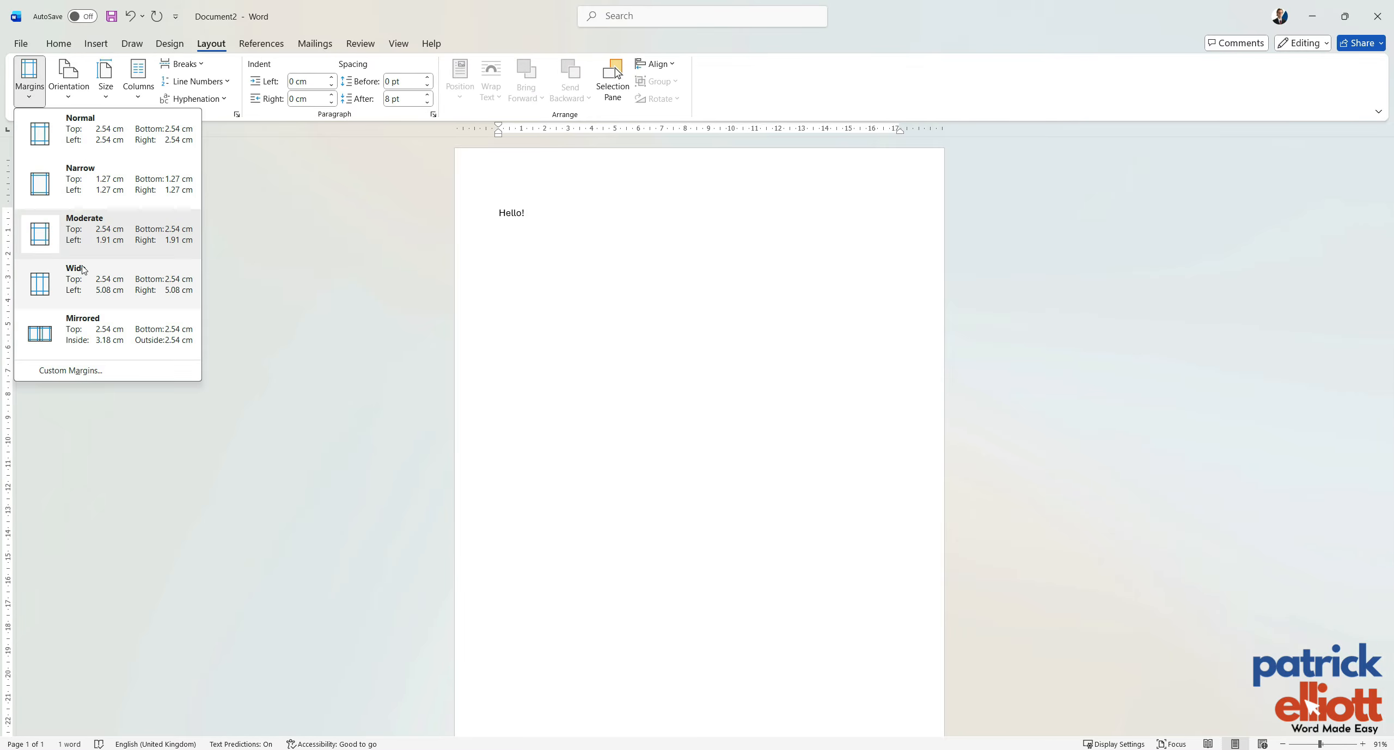
pyautogui.click(78, 275)
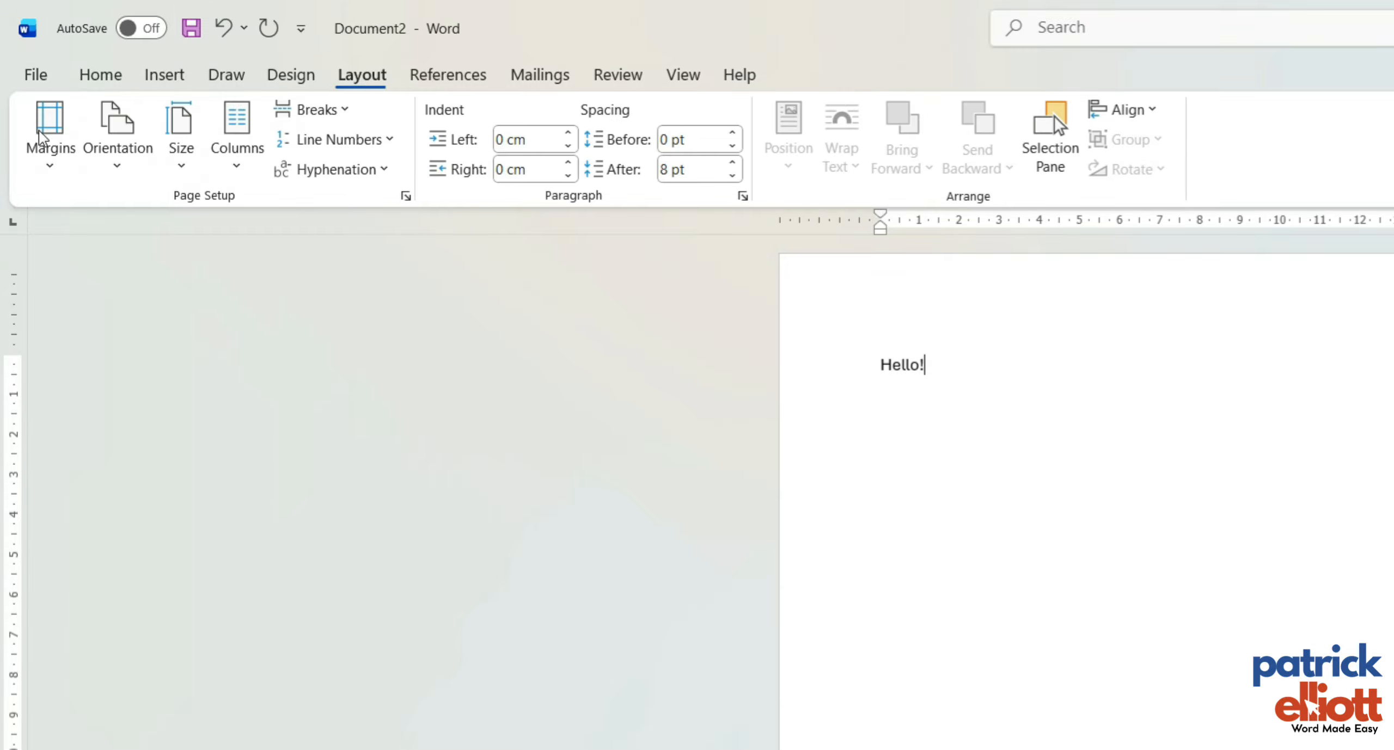
# Step: Open the custom margin settings and set the left margin to 4.5 cm
pyautogui.click(39, 139)
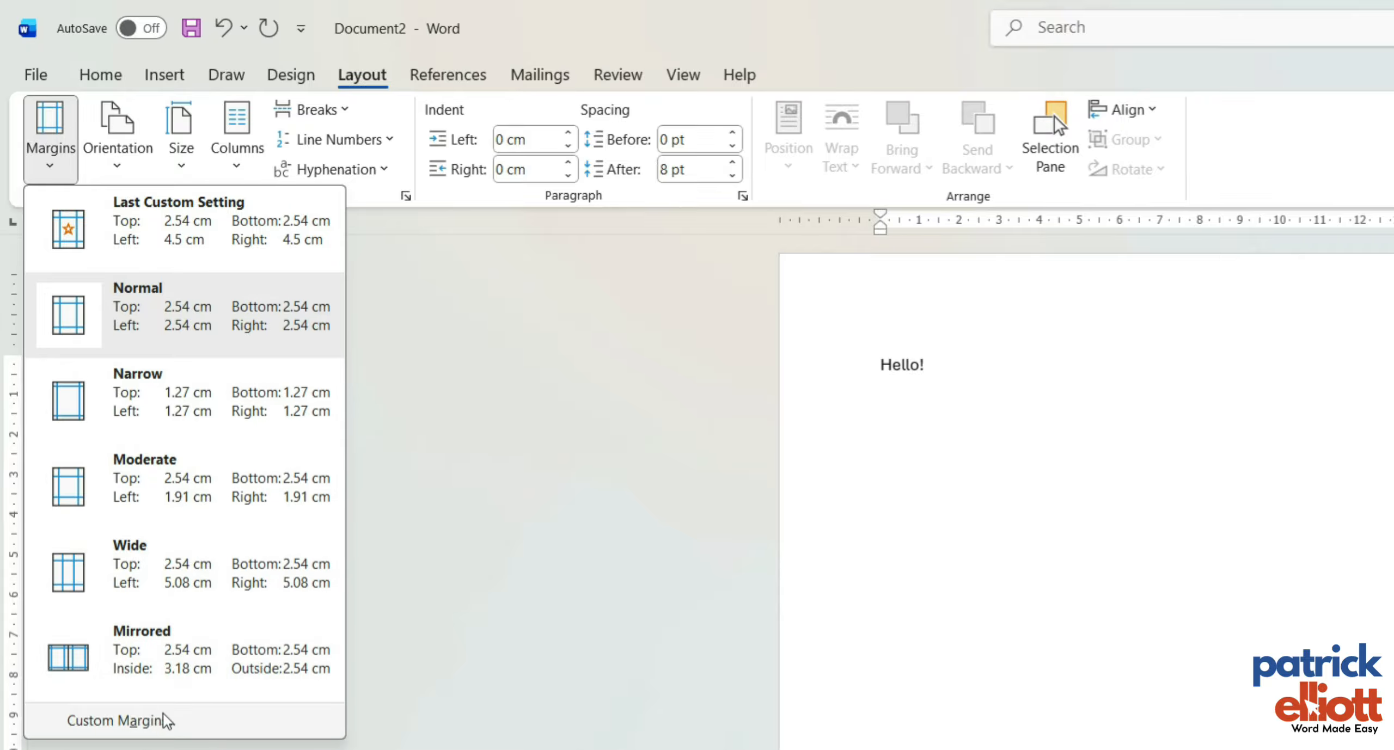
pyautogui.click(186, 722)
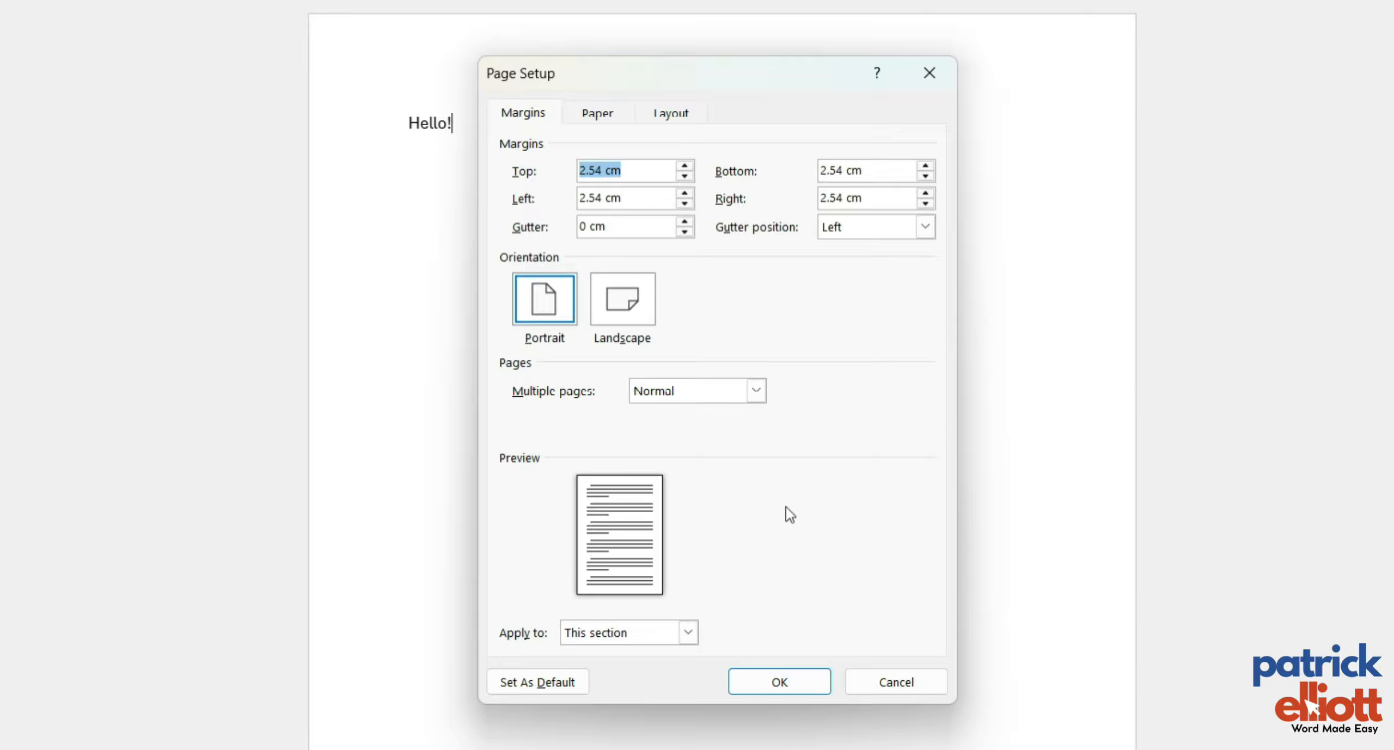
pyautogui.click(684, 193)
pyautogui.click(683, 193)
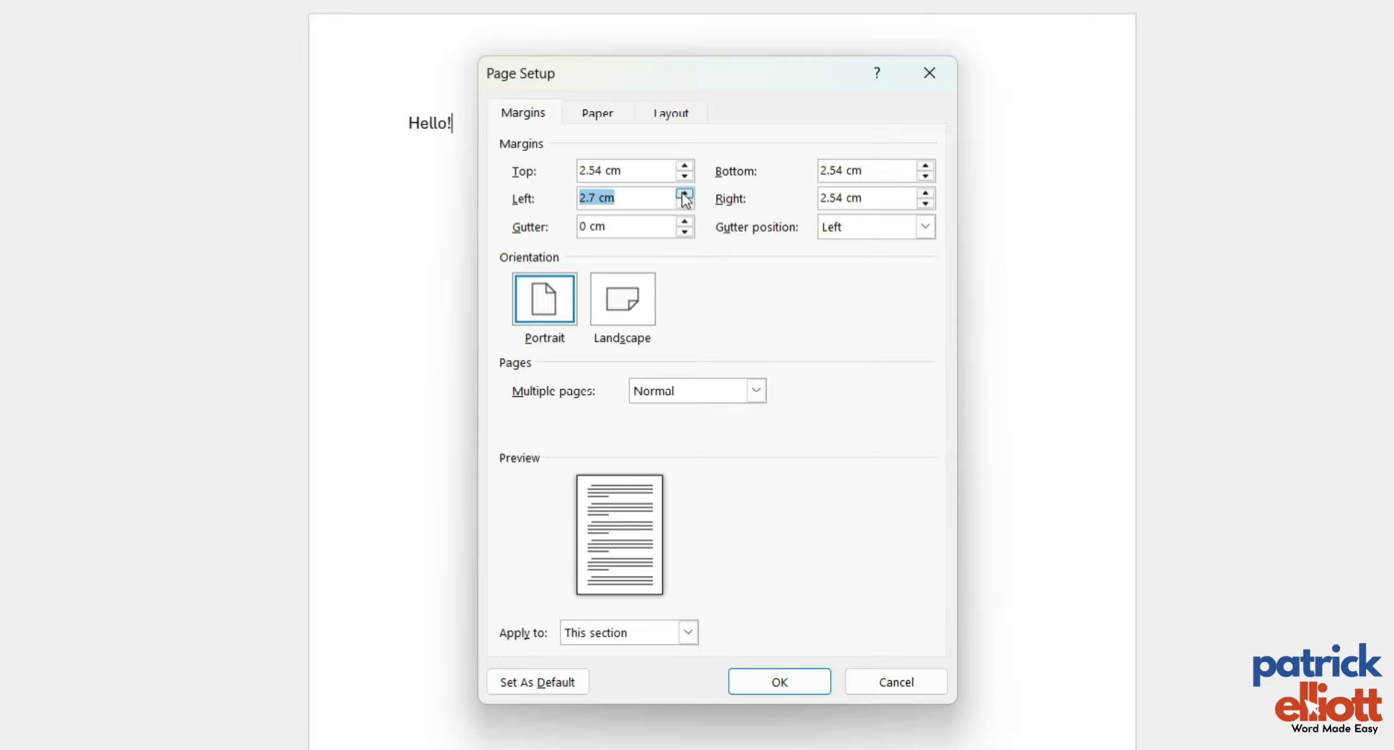
pyautogui.click(684, 194)
pyautogui.click(684, 194)
pyautogui.click(684, 193)
pyautogui.click(684, 194)
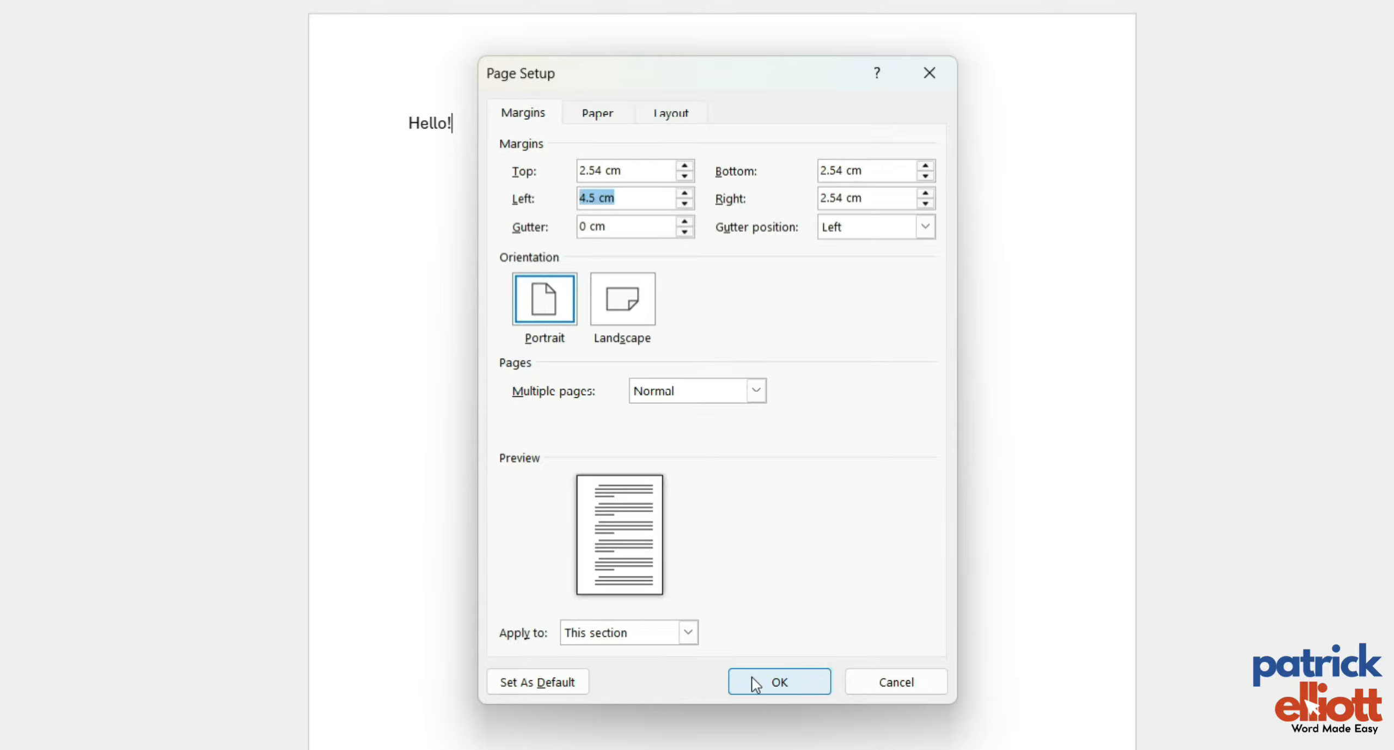
# Step: Set the right margin to 4.5 cm in the page setup
pyautogui.click(926, 193)
pyautogui.click(926, 193)
pyautogui.click(926, 192)
pyautogui.click(926, 193)
pyautogui.click(925, 193)
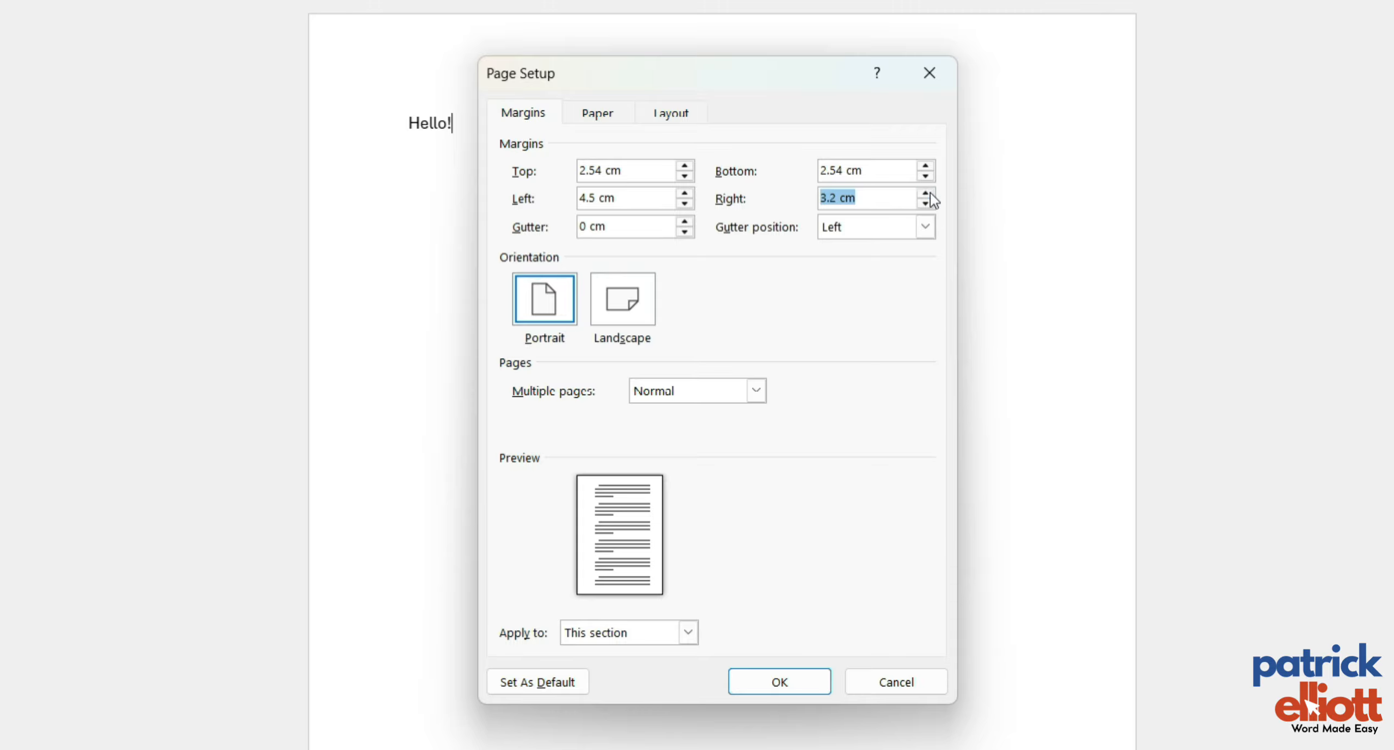
pyautogui.click(925, 193)
pyautogui.click(926, 192)
# Step: Switch the page orientation to Landscape and back to Portrait in the page setup
pyautogui.click(624, 309)
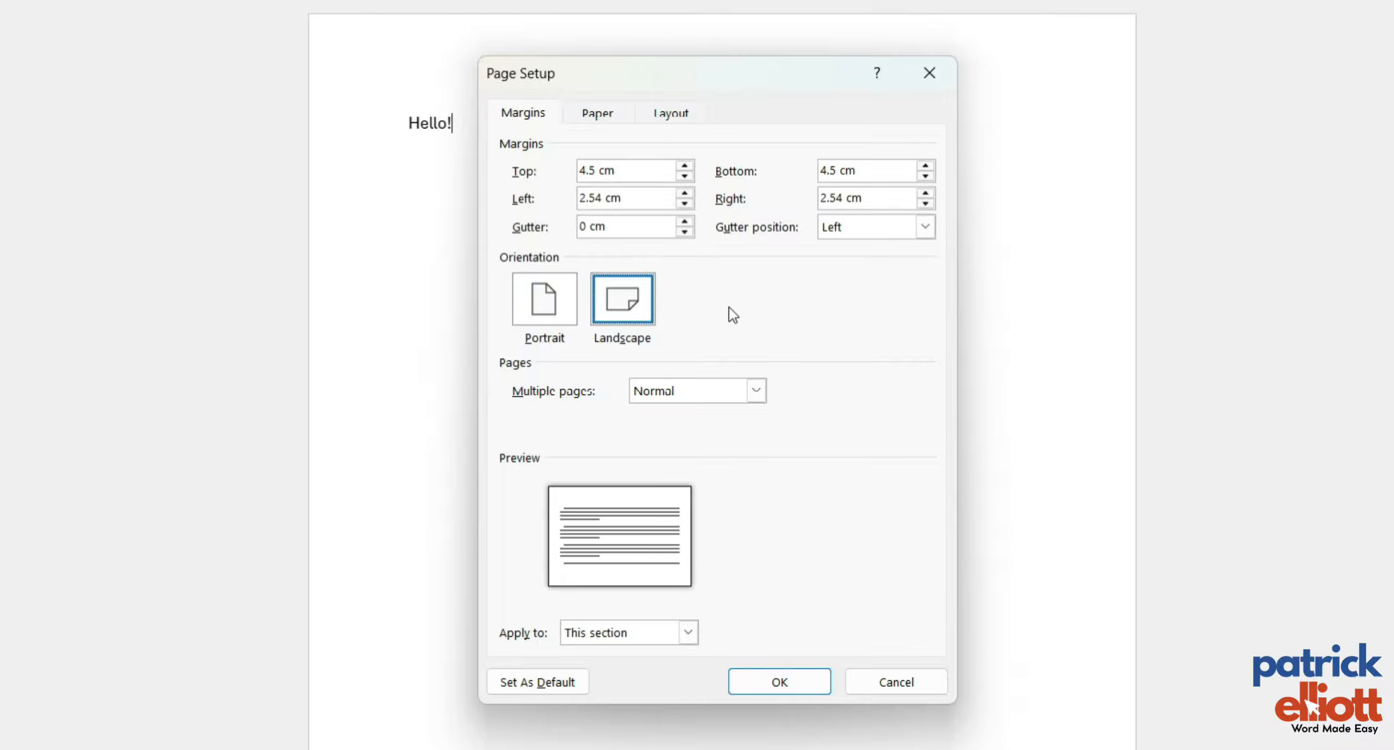
pyautogui.click(562, 312)
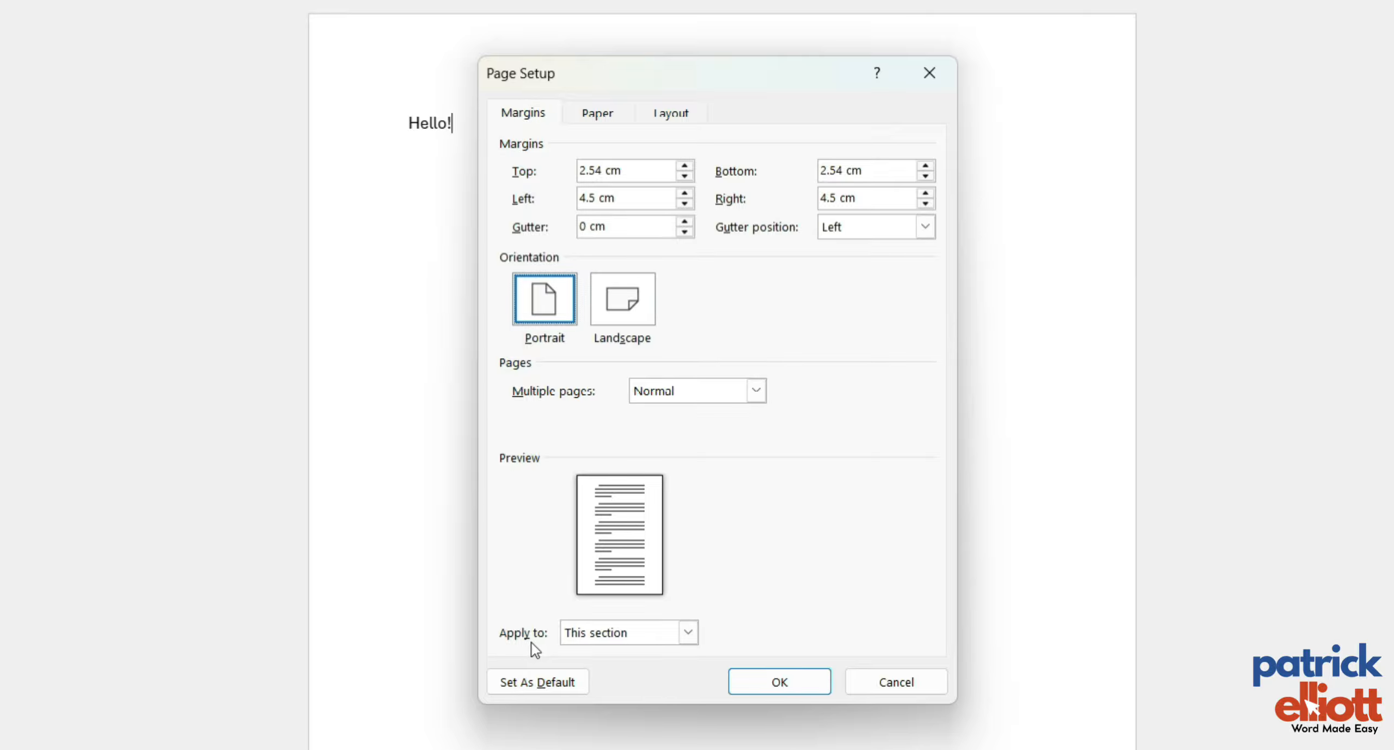
# Step: Apply the custom margins to the whole document and confirm the page setup
pyautogui.click(692, 634)
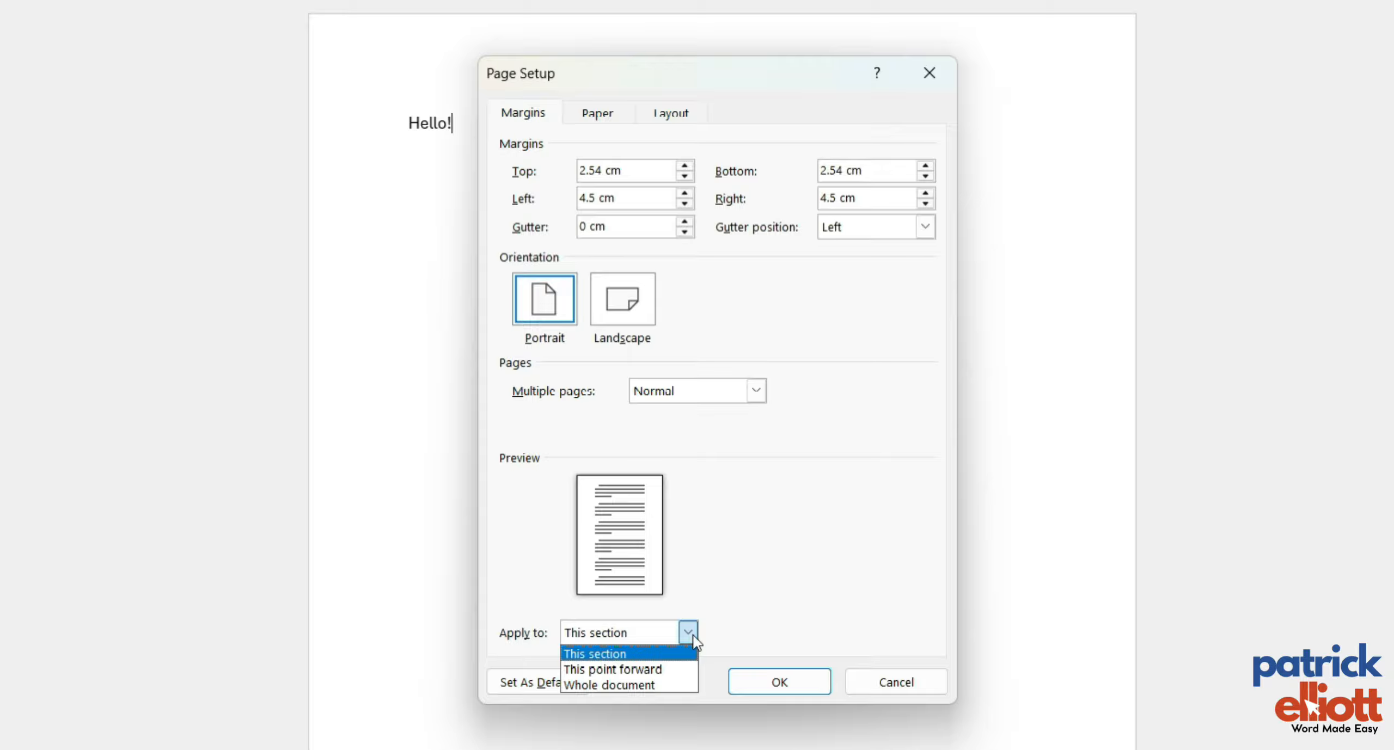
pyautogui.click(675, 682)
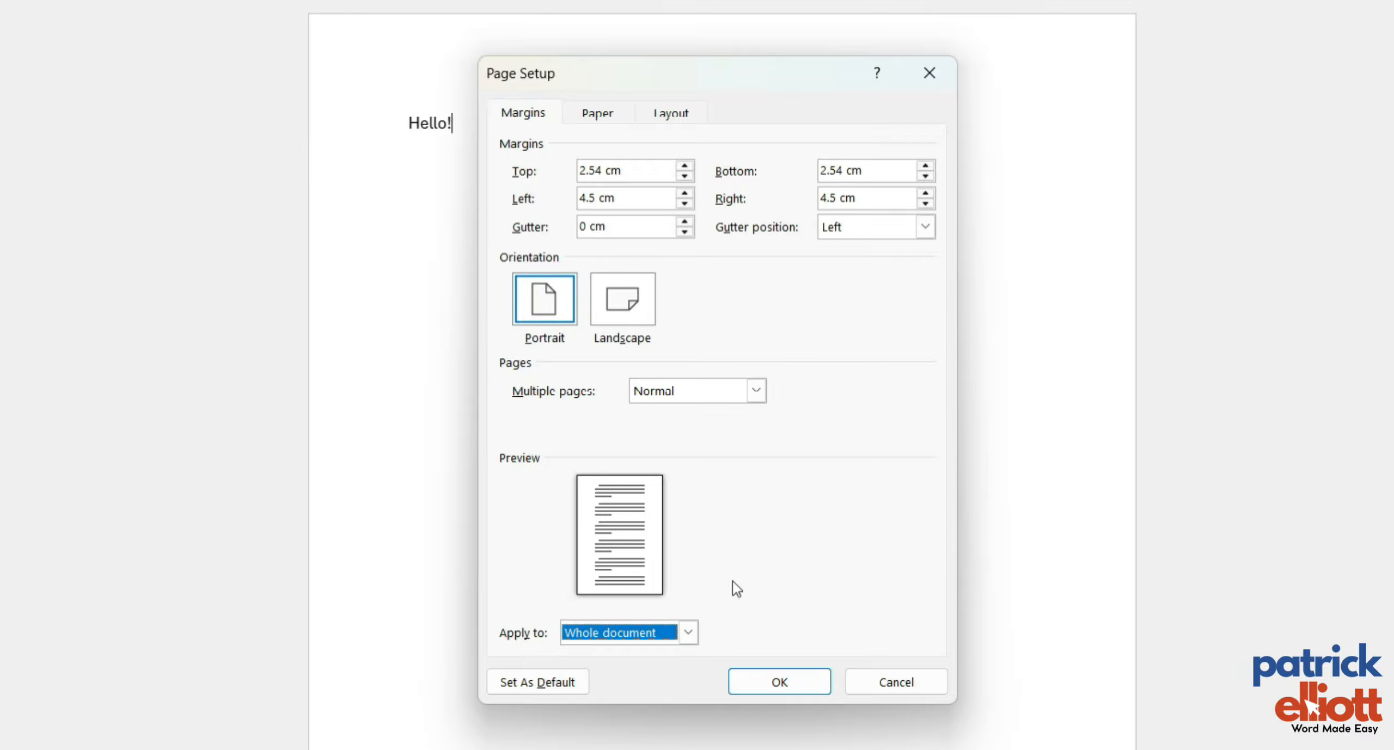
pyautogui.click(690, 632)
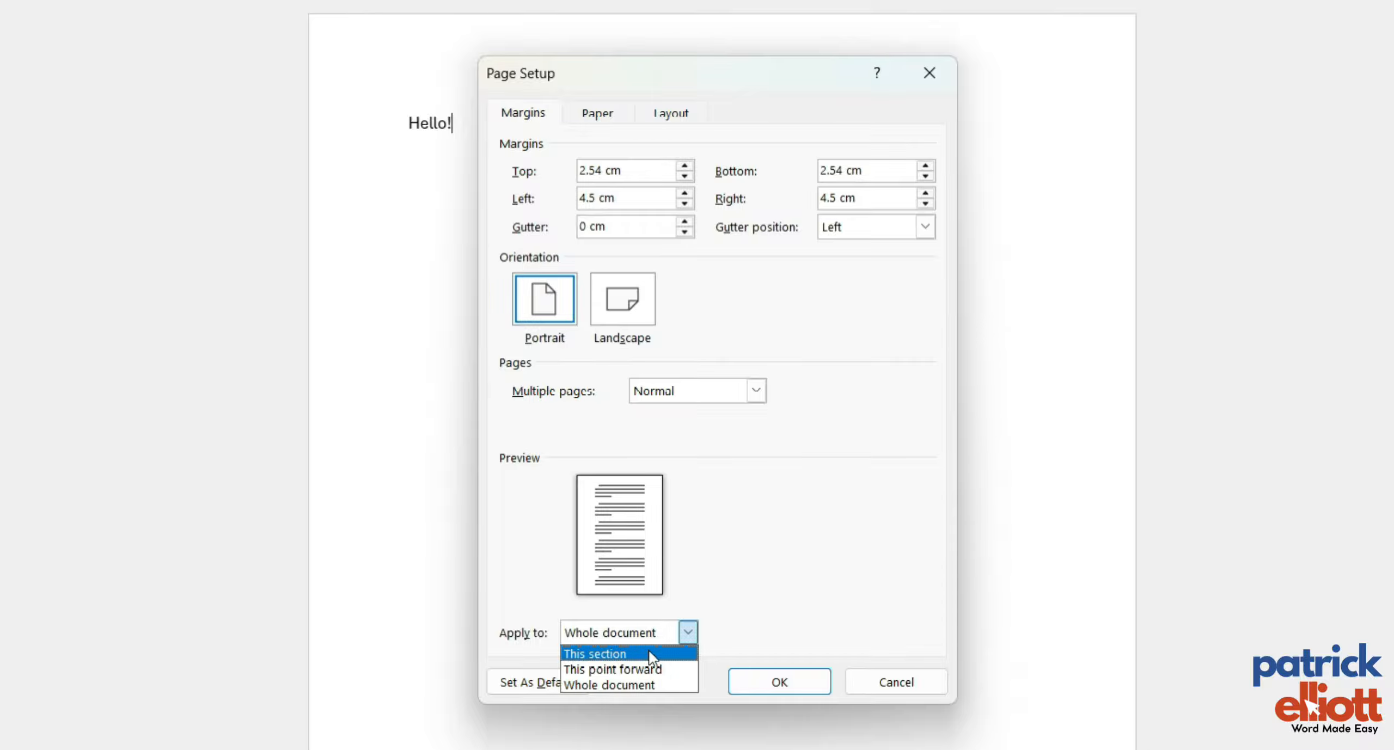
pyautogui.click(626, 686)
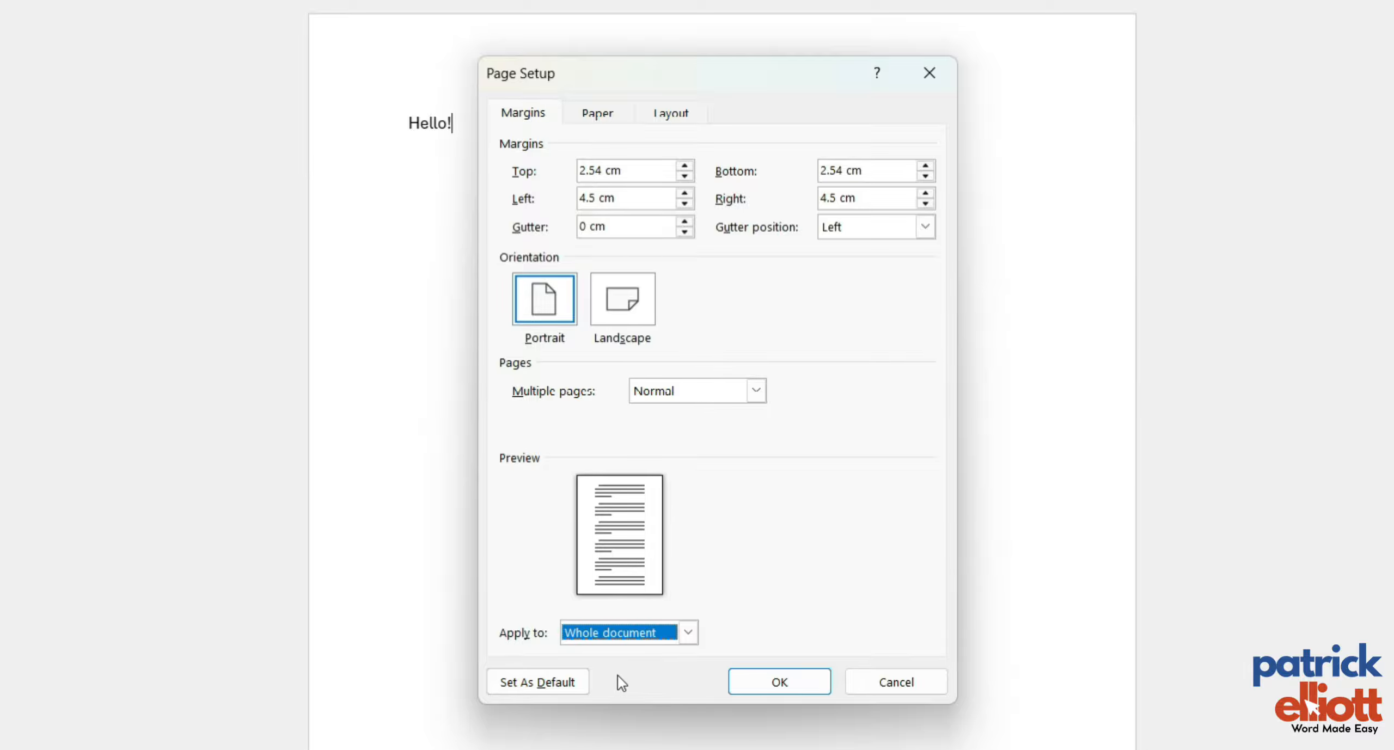
pyautogui.click(778, 684)
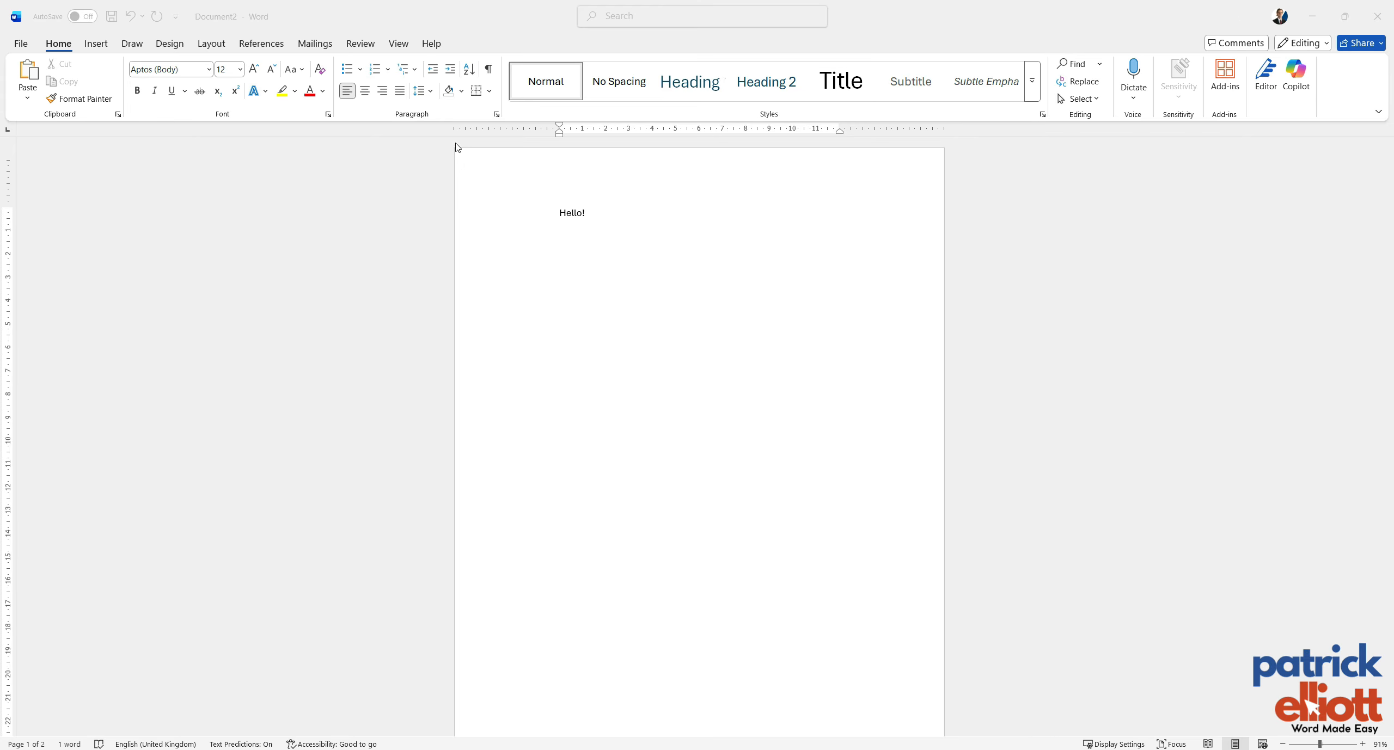
# Step: Adjust the margins on the horizontal ruler, reducing the left margin to about 2.2 cm and the right margin to about 2 cm
pyautogui.click(397, 43)
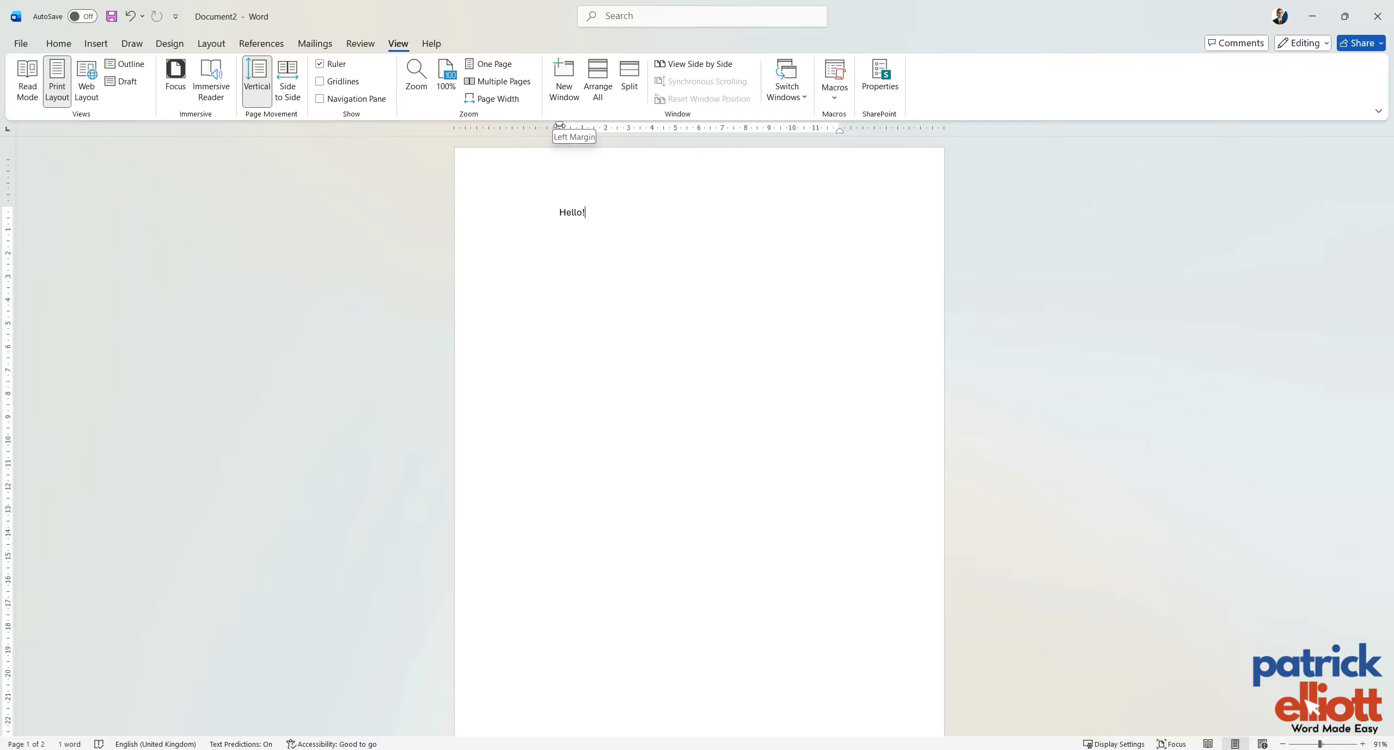
pyautogui.moveTo(560, 126); pyautogui.dragTo(559, 126)
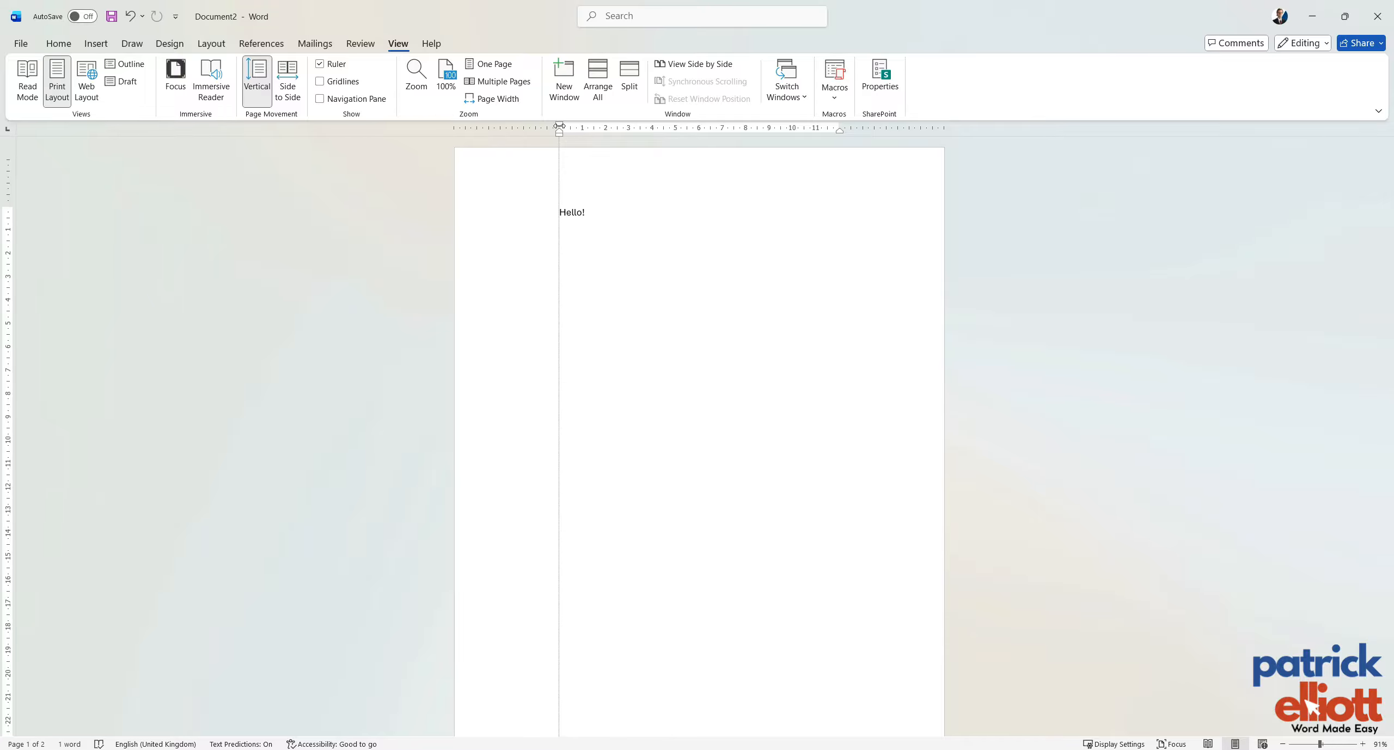
pyautogui.moveTo(559, 126)
pyautogui.mouseDown()
pyautogui.moveTo(621, 129)
pyautogui.moveTo(505, 129)
pyautogui.mouseUp()
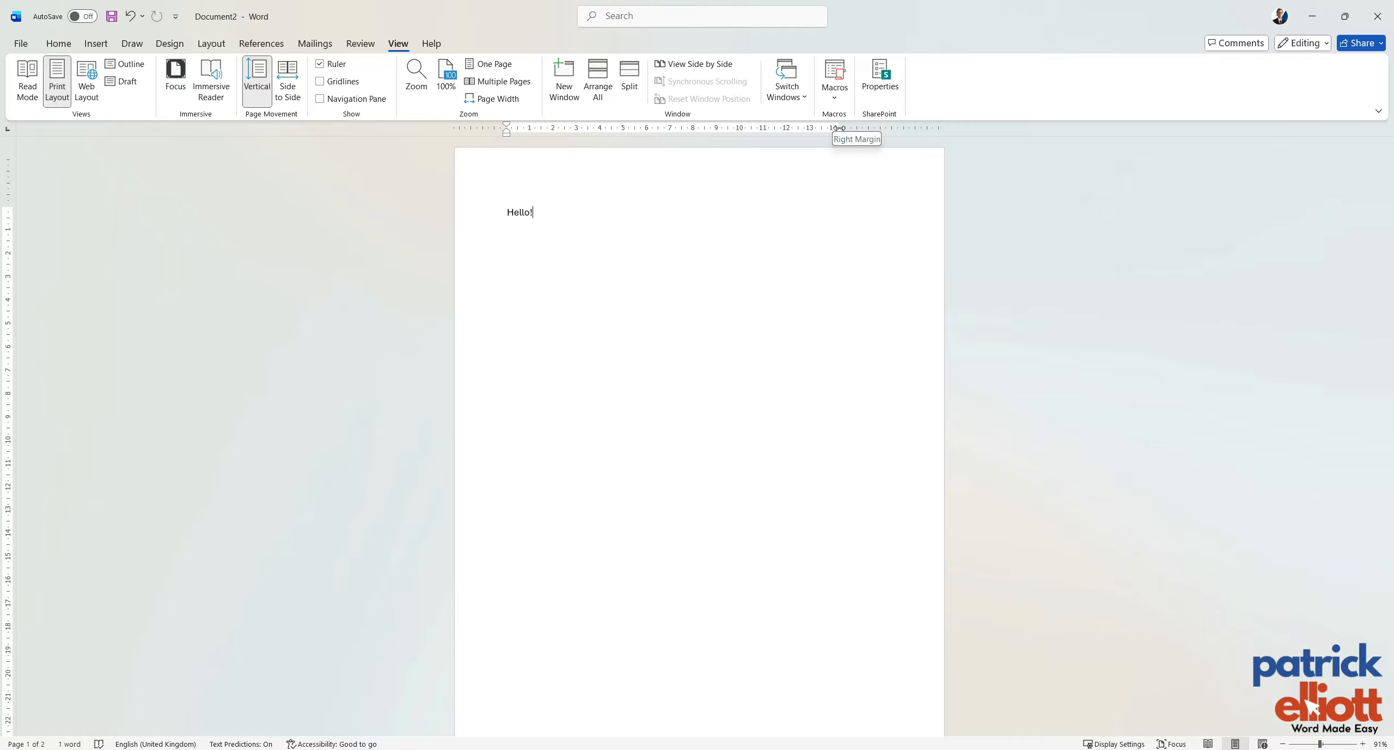
pyautogui.moveTo(839, 128); pyautogui.dragTo(898, 129)
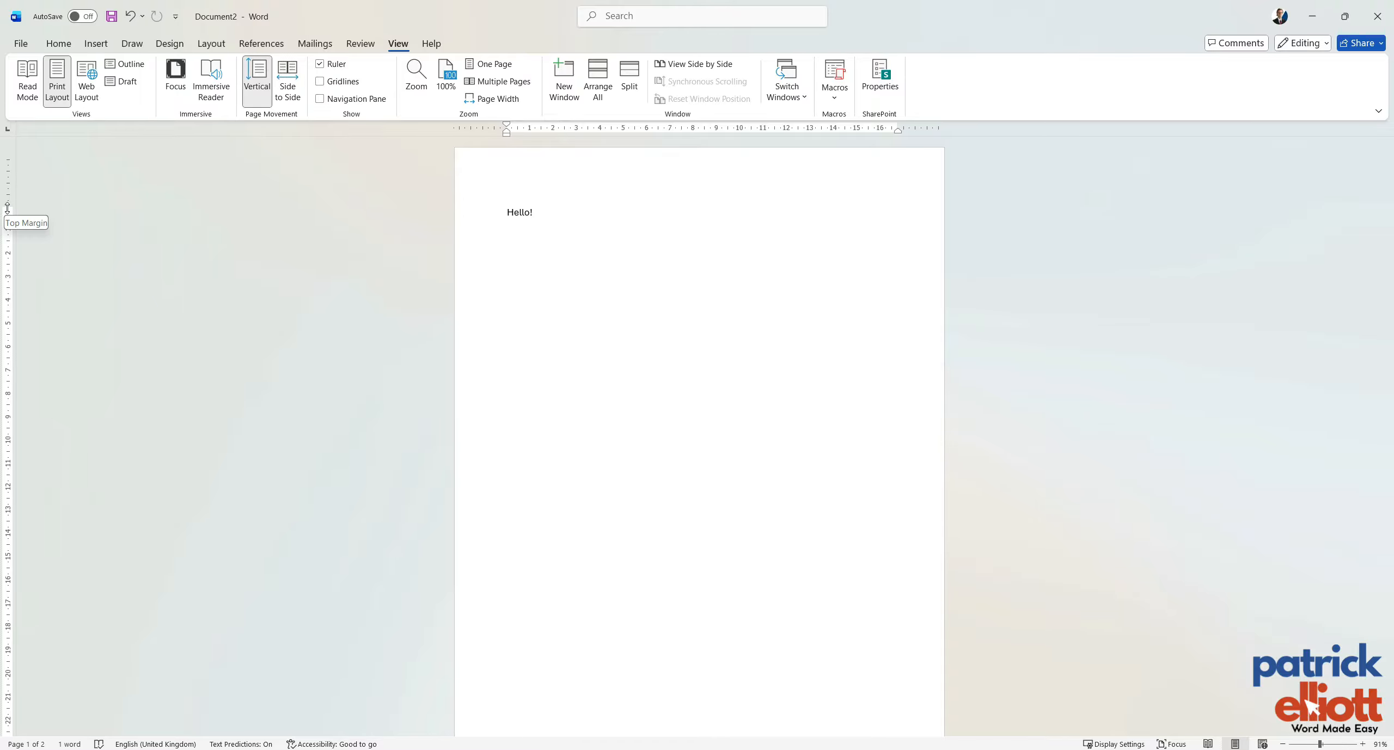
# Step: Adjust the margins on the vertical ruler, reducing the top margin to about 1.5 cm and the bottom margin to about 1 cm
pyautogui.moveTo(8, 207); pyautogui.dragTo(7, 207)
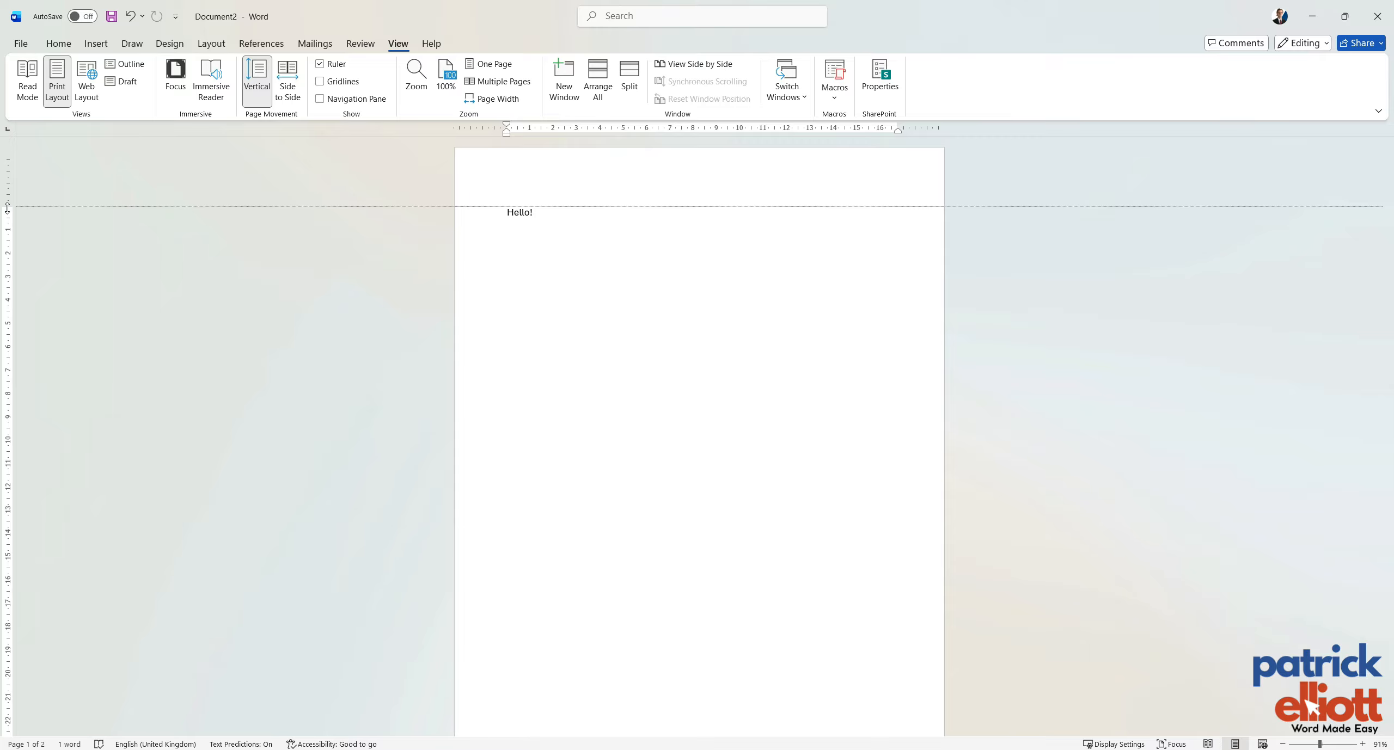
pyautogui.moveTo(8, 207); pyautogui.dragTo(6, 185)
pyautogui.scroll(-3, 196, 261)
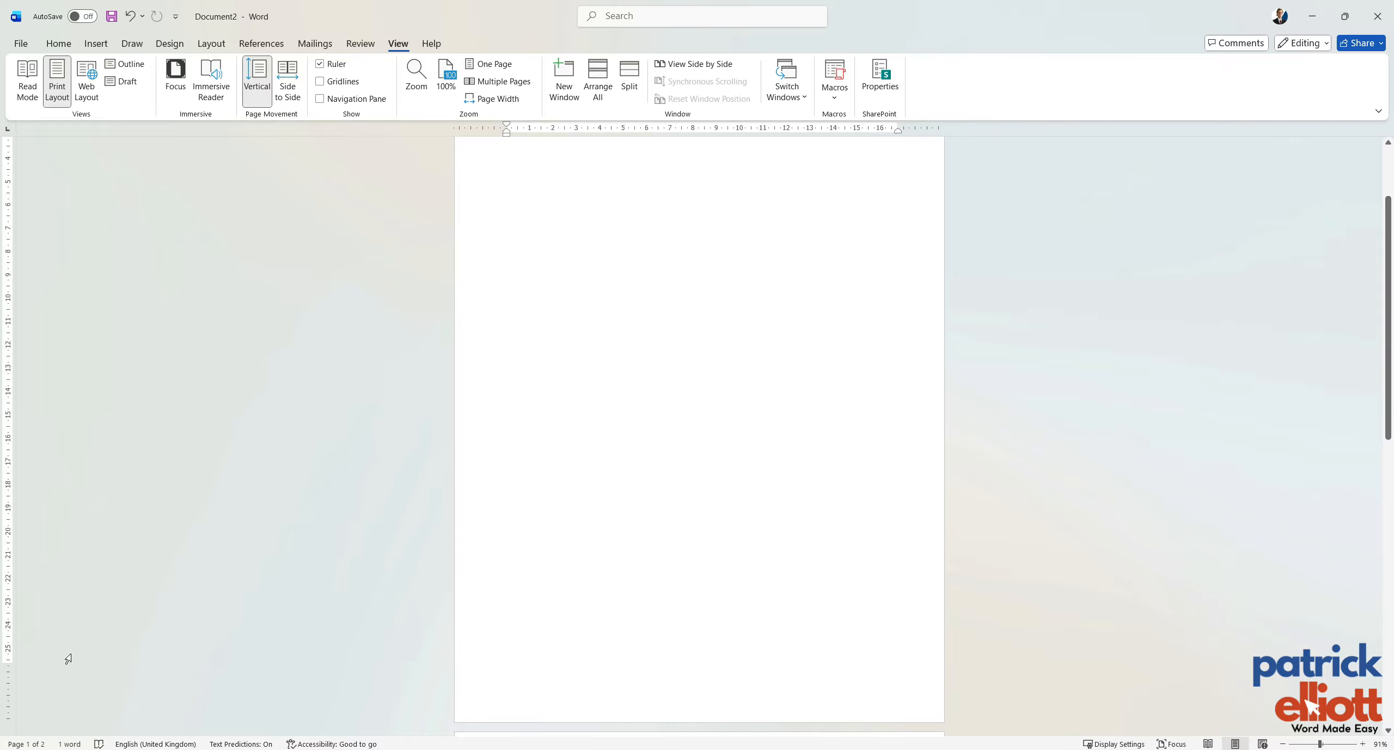
pyautogui.moveTo(6, 665); pyautogui.dragTo(5, 666)
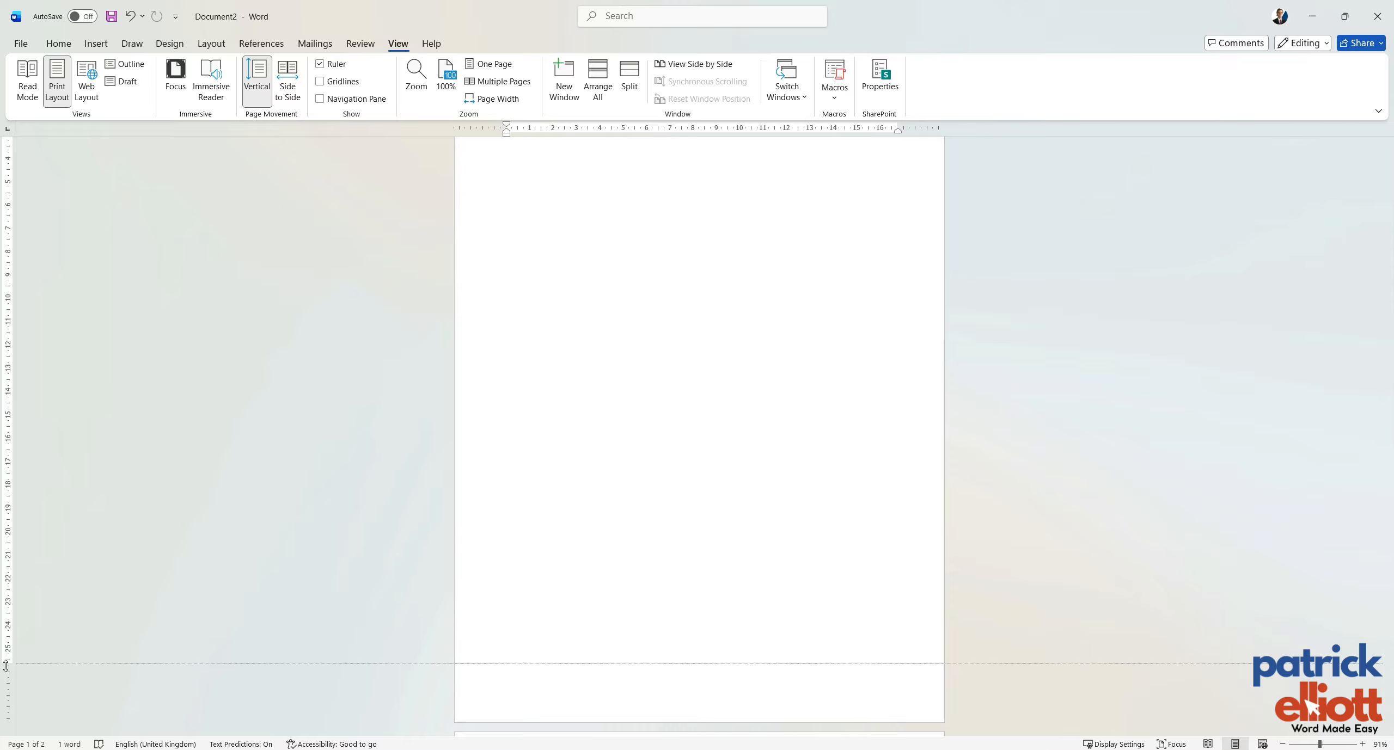
pyautogui.moveTo(6, 665); pyautogui.dragTo(5, 697)
pyautogui.scroll(3, 672, 442)
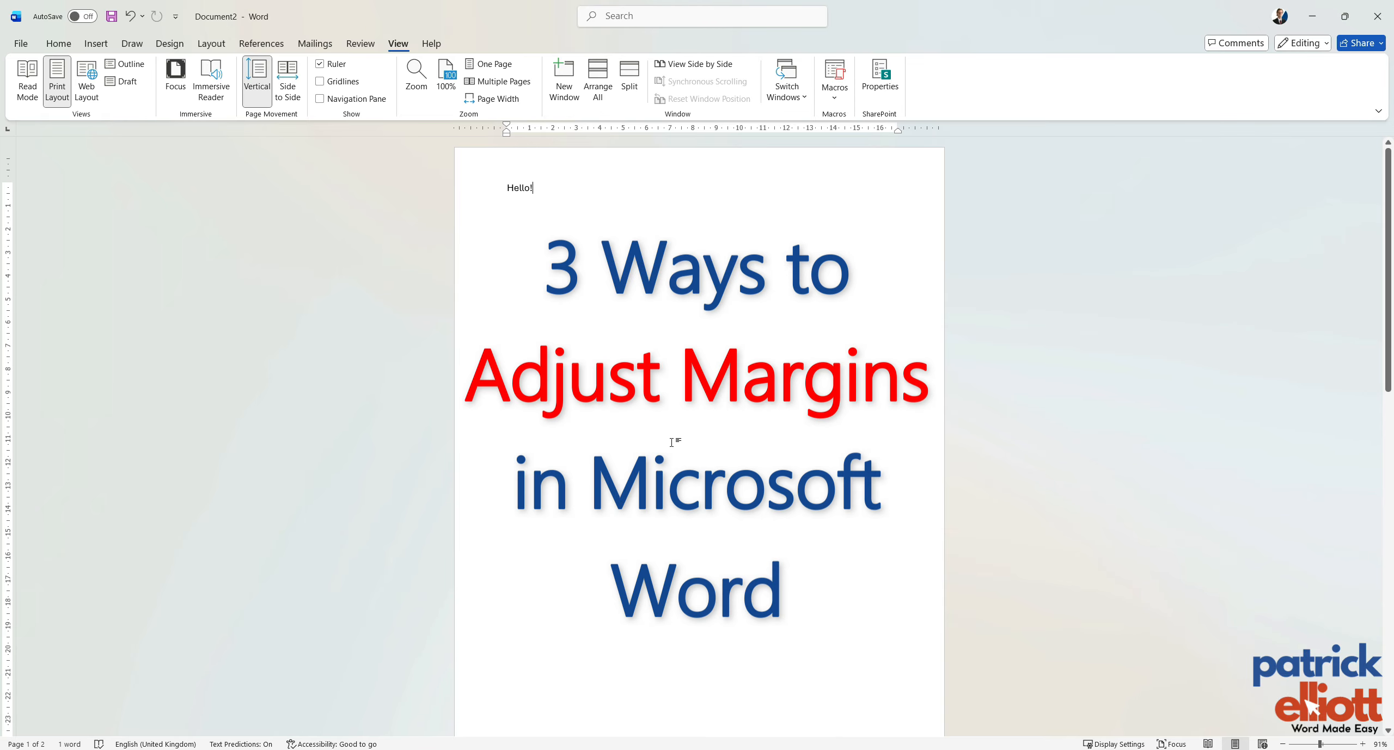